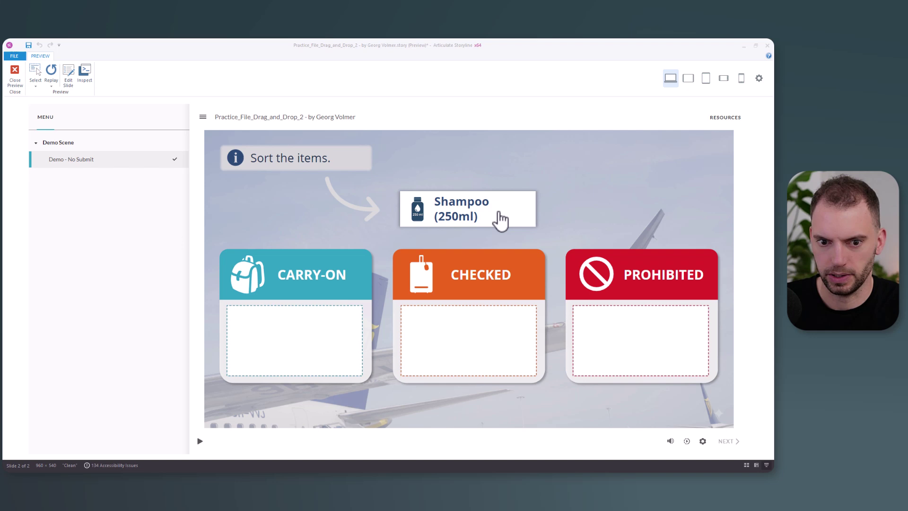
In the no-Submit preview, sort Passport to Carry-On, Shampoo to Checked and Fireworks to Prohibited, then close the preview
left_click_drag(501, 217, 333, 335)
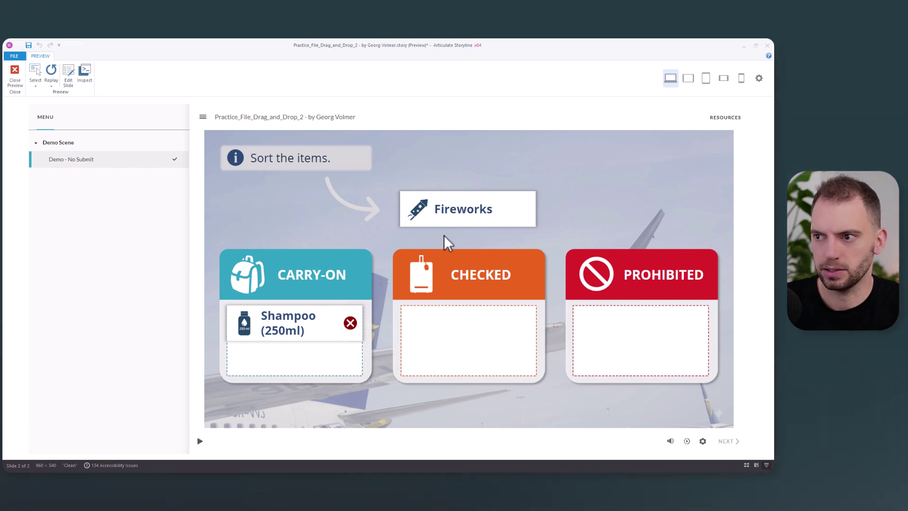
left_click_drag(464, 206, 627, 331)
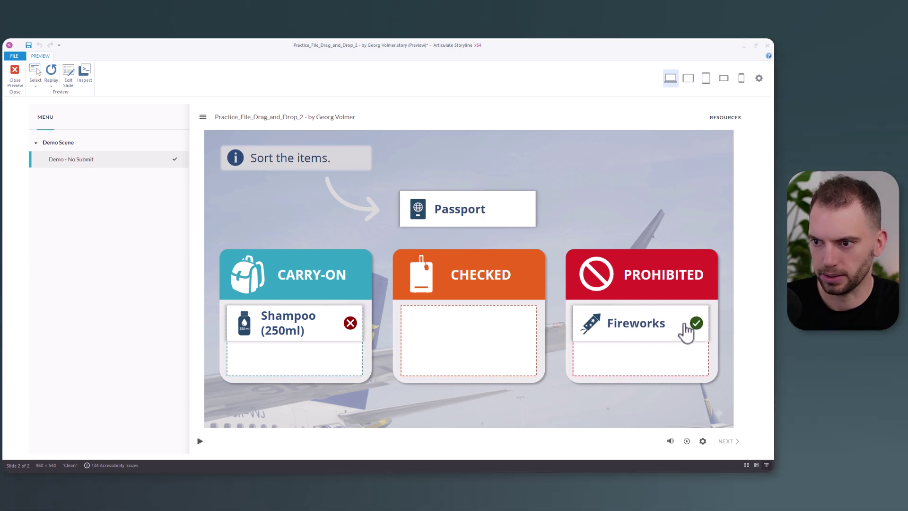
left_click_drag(472, 222, 319, 335)
left_click_drag(318, 369, 483, 340)
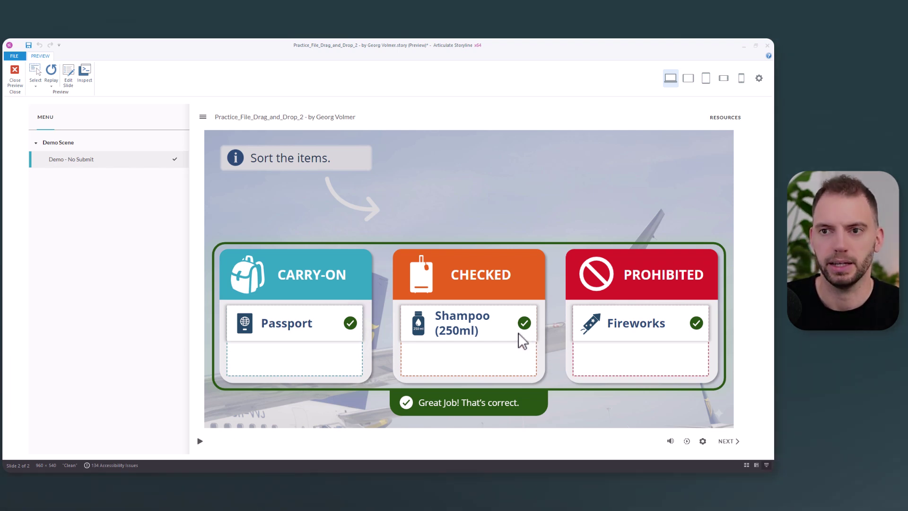
left_click(15, 75)
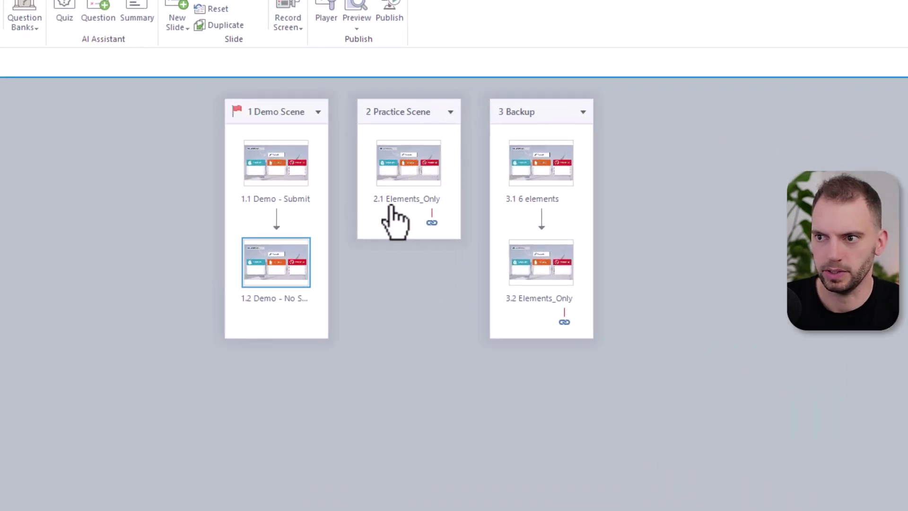
Open slide 2.1 Elements_Only and inspect the CARRY-ON drop area and the Passport and Fireworks cards
double_click(408, 162)
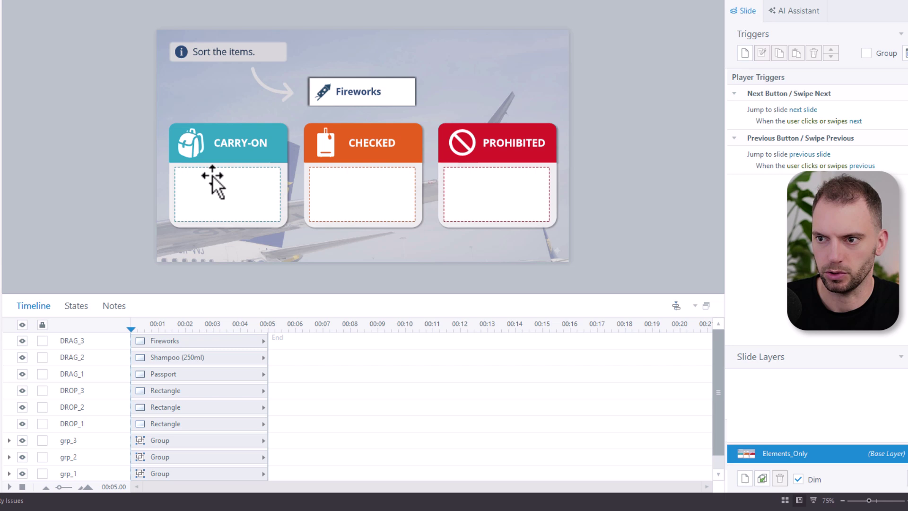
left_click(226, 195)
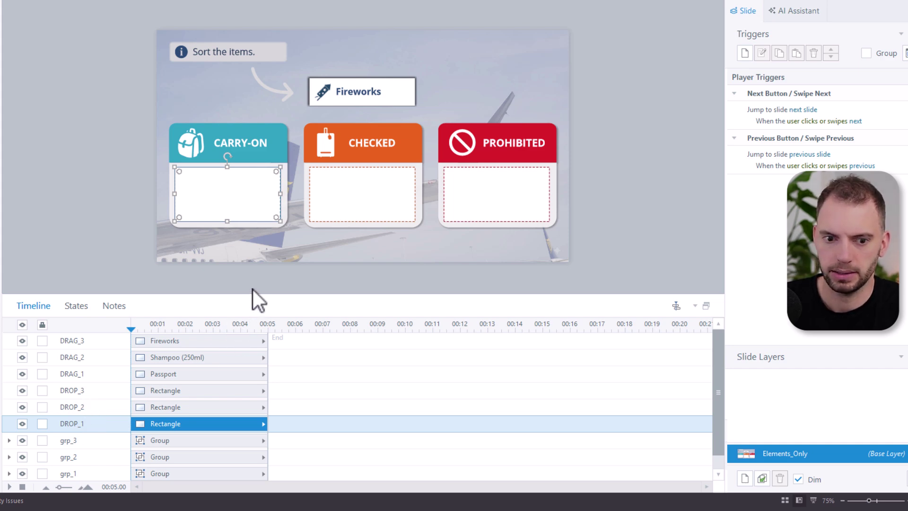
left_click(167, 374)
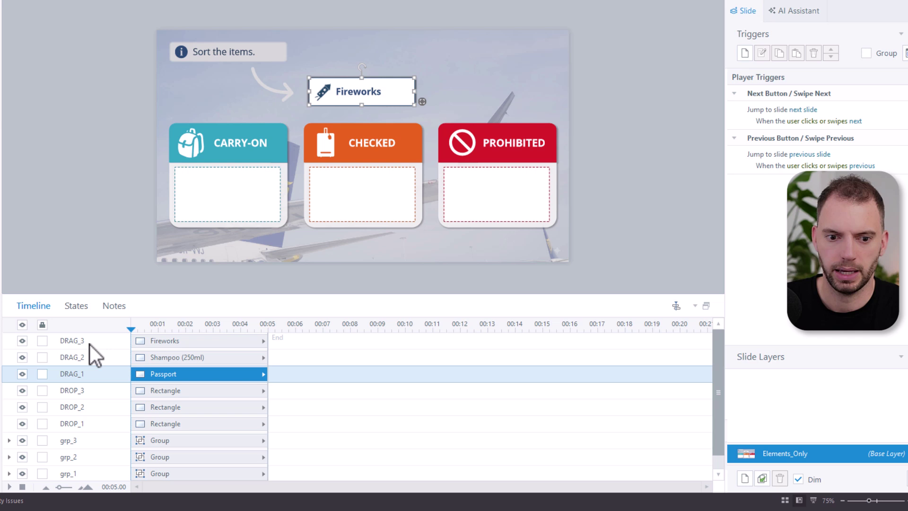
left_click(188, 341)
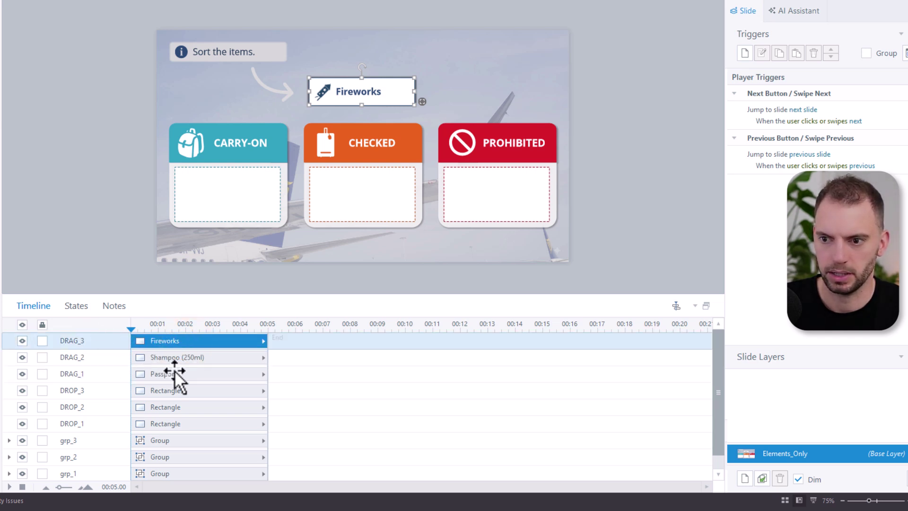
Show the Fireworks card's states and compare its Drop Correct and Drop Incorrect looks
left_click(78, 304)
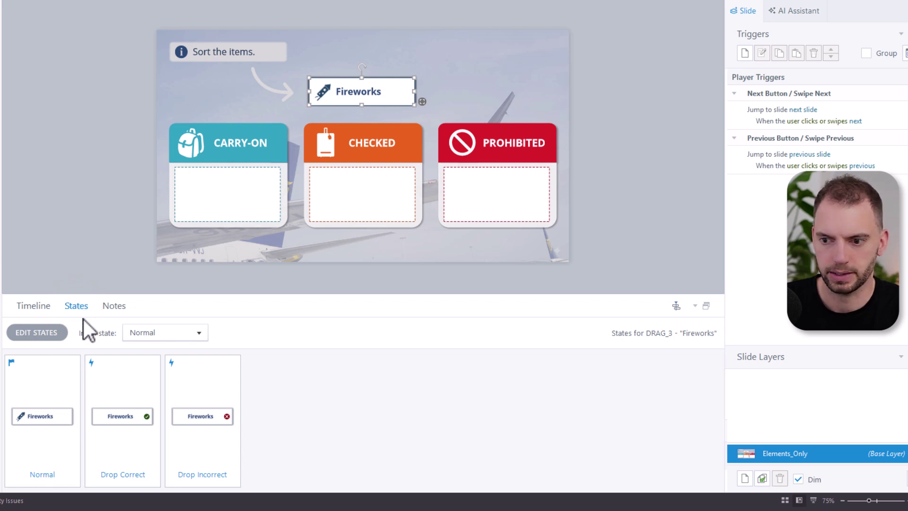
left_click(116, 396)
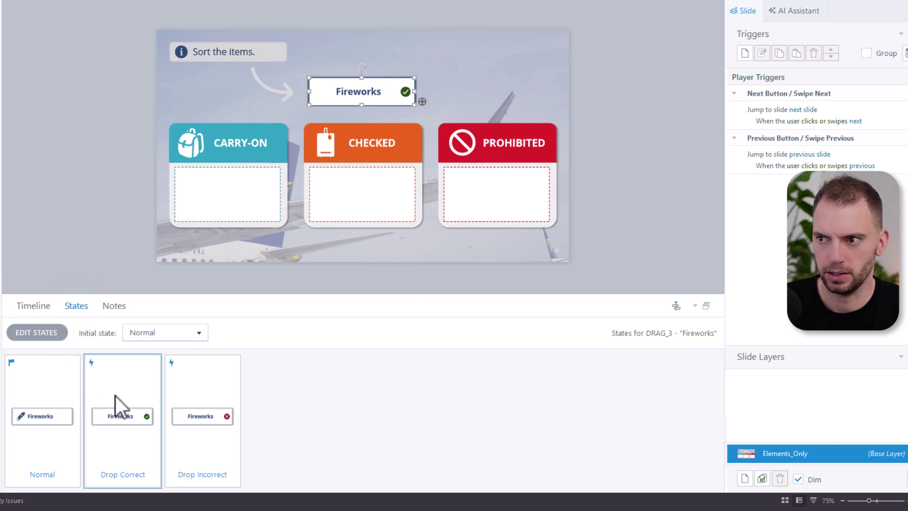
left_click(191, 391)
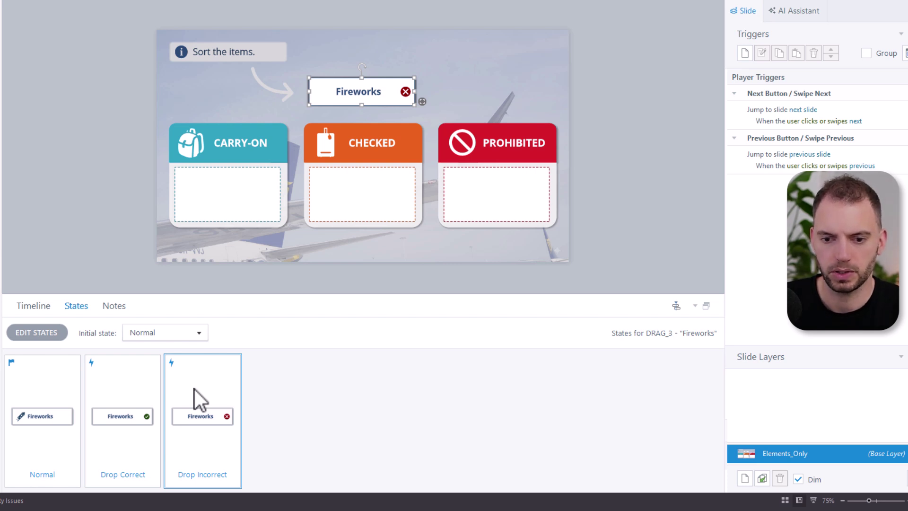
left_click(157, 388)
left_click(203, 387)
left_click(149, 388)
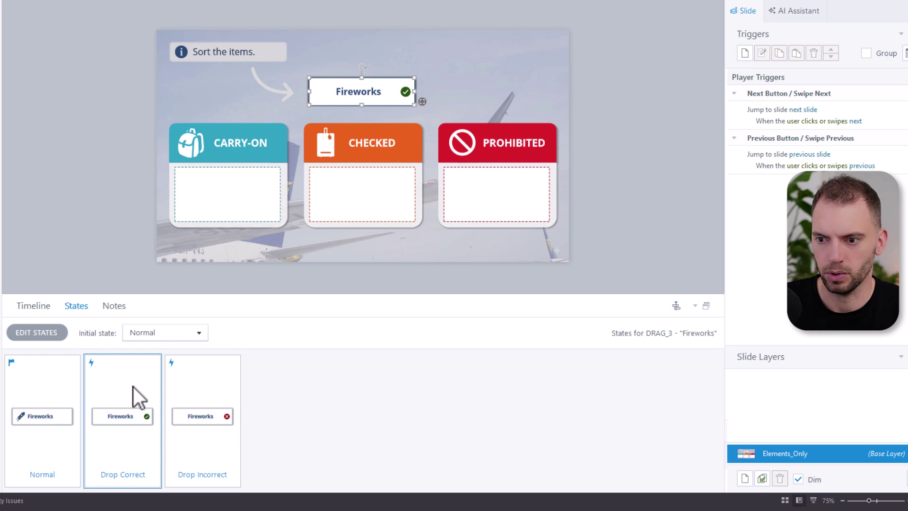
Edit the Fireworks Drop Correct state and check the checkmark's Grow entrance animation
double_click(133, 387)
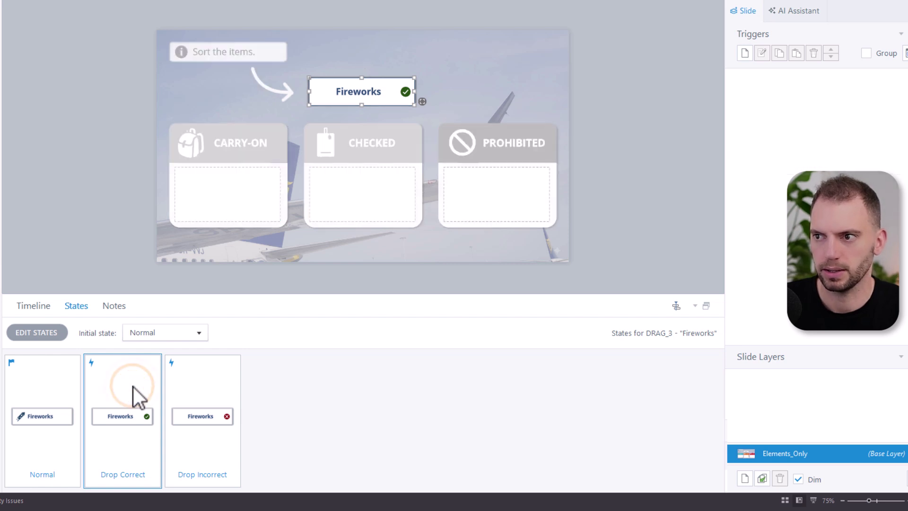
left_click(405, 91)
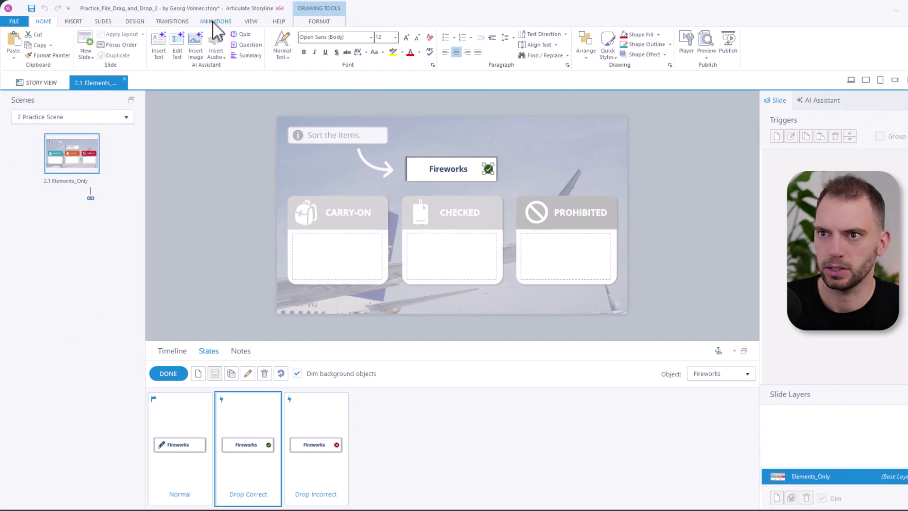
left_click(212, 21)
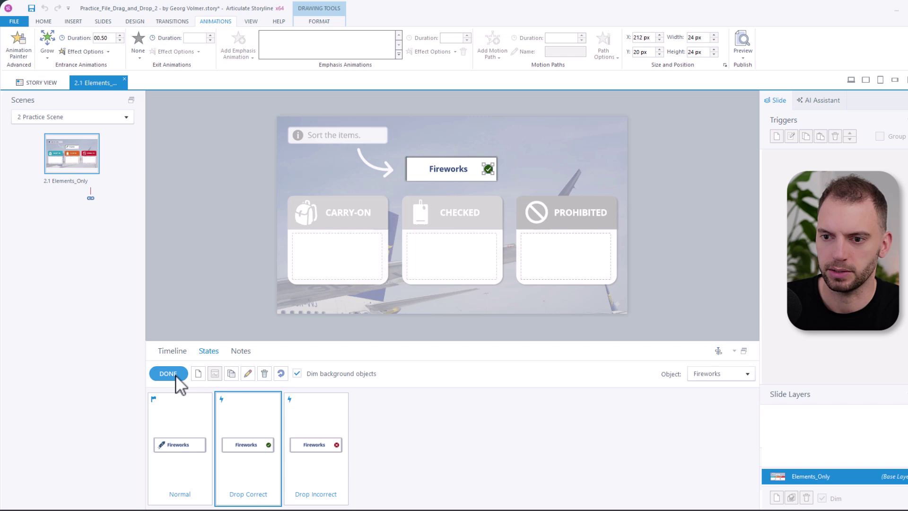
Finish editing the Fireworks states, select the Passport card and show its states
left_click(168, 373)
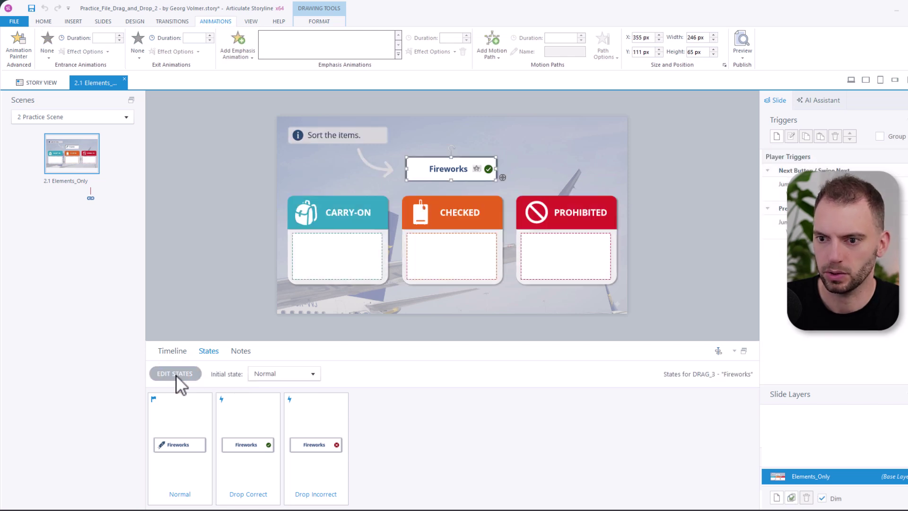
left_click(177, 350)
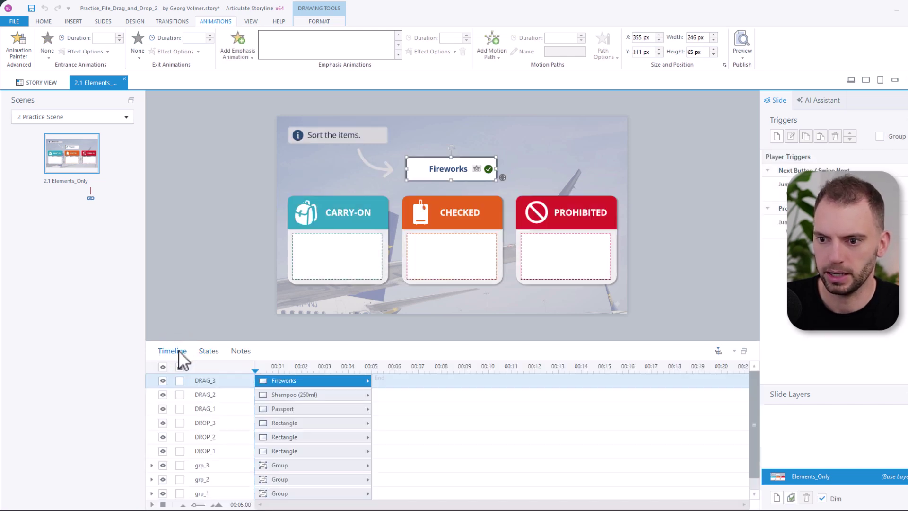
left_click(303, 410)
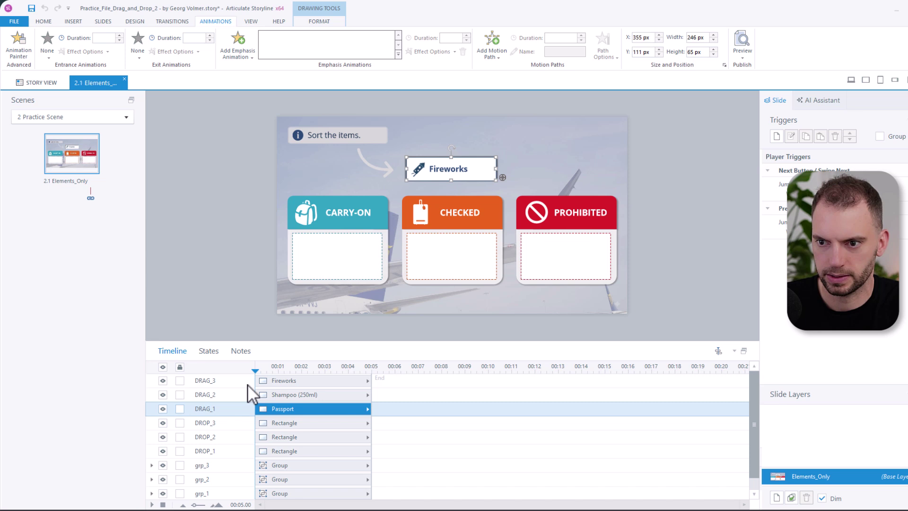
left_click(209, 350)
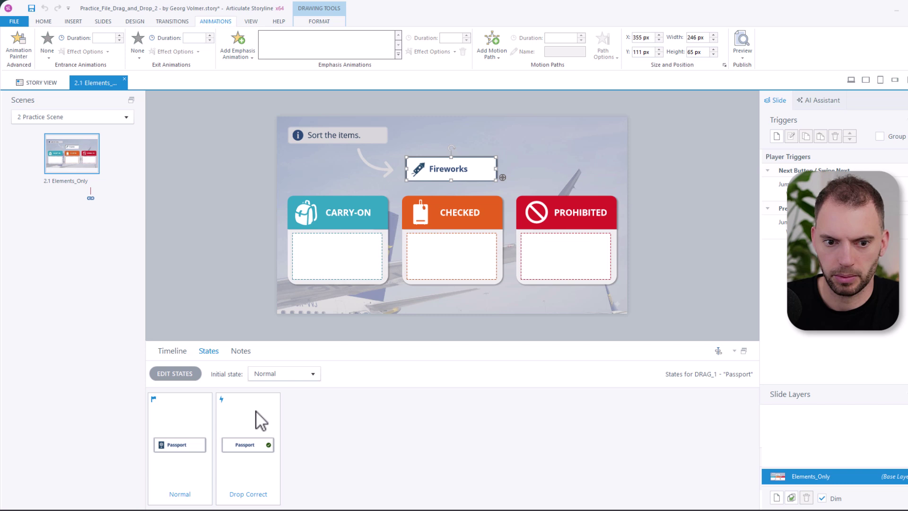
Add a new Drop Incorrect state to the Passport card
left_click(185, 374)
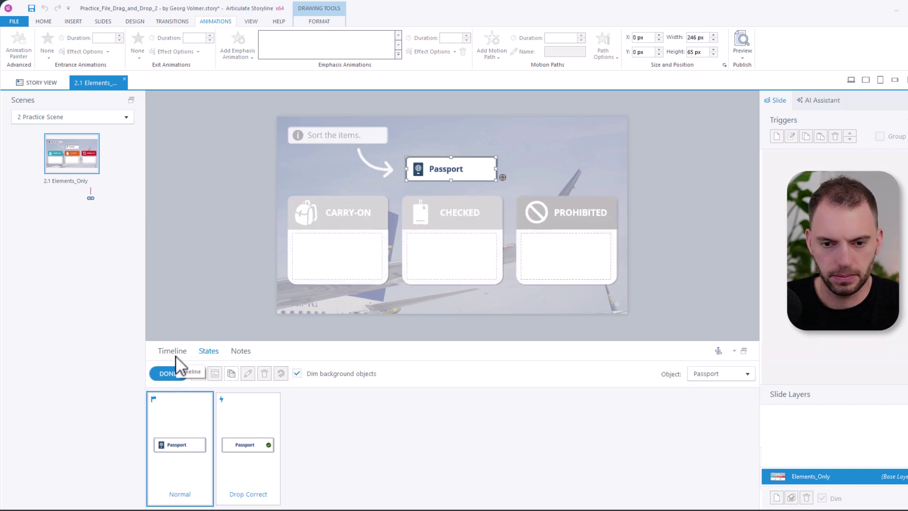
left_click(197, 373)
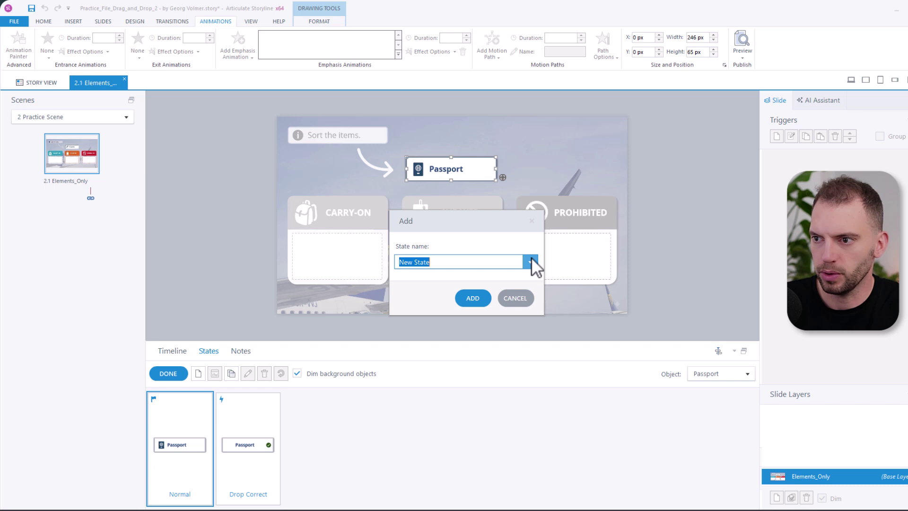
left_click(530, 263)
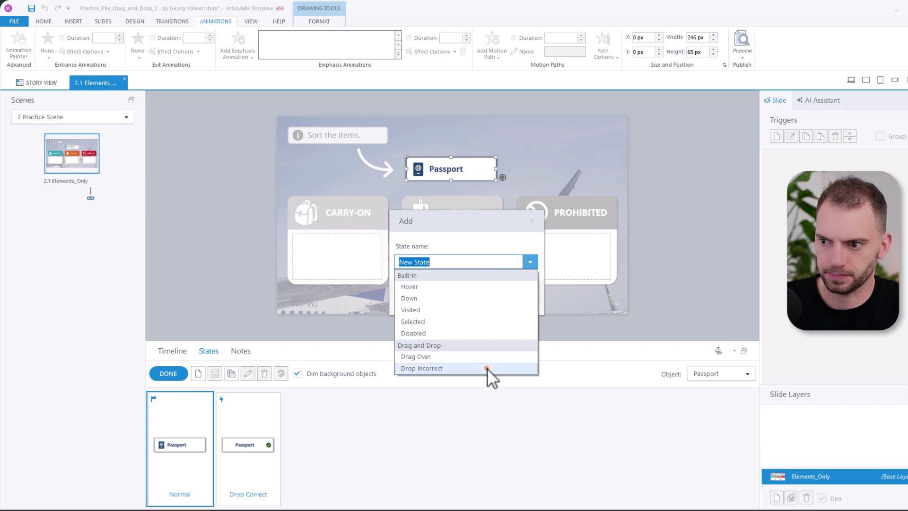
left_click(488, 368)
left_click(531, 262)
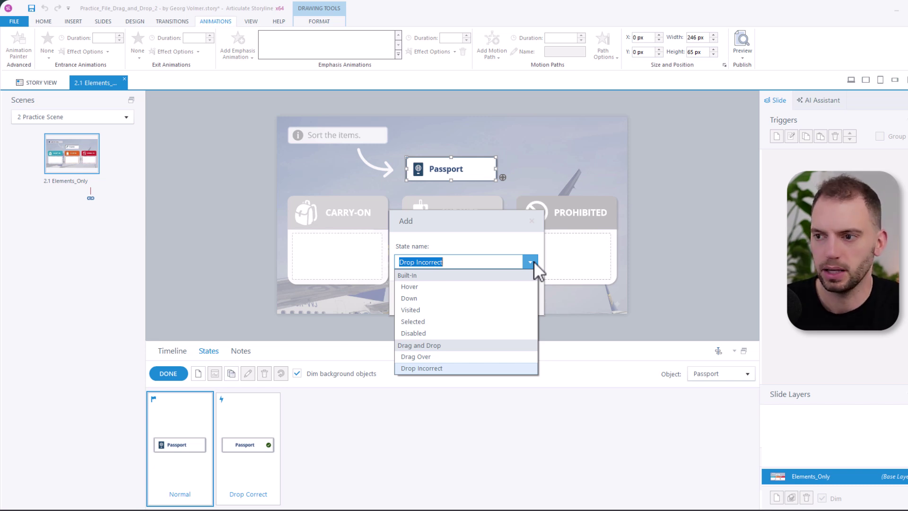
left_click(444, 368)
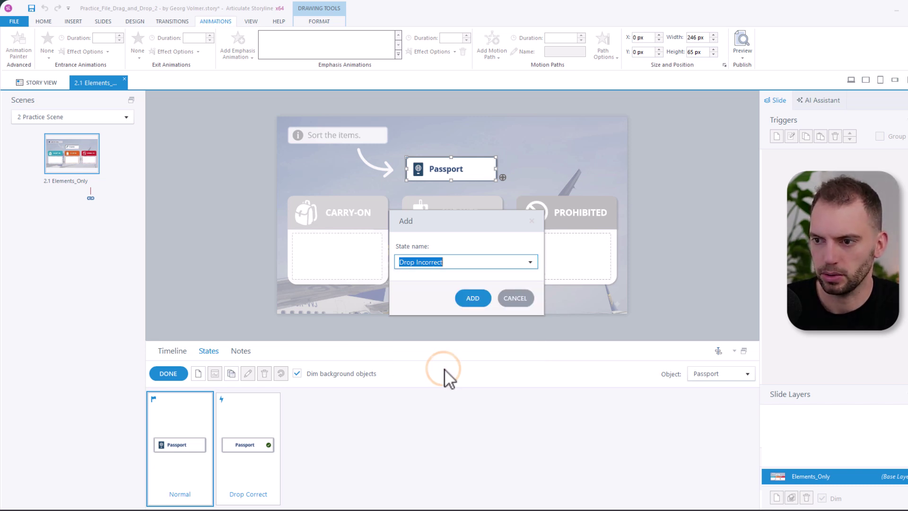
left_click(474, 299)
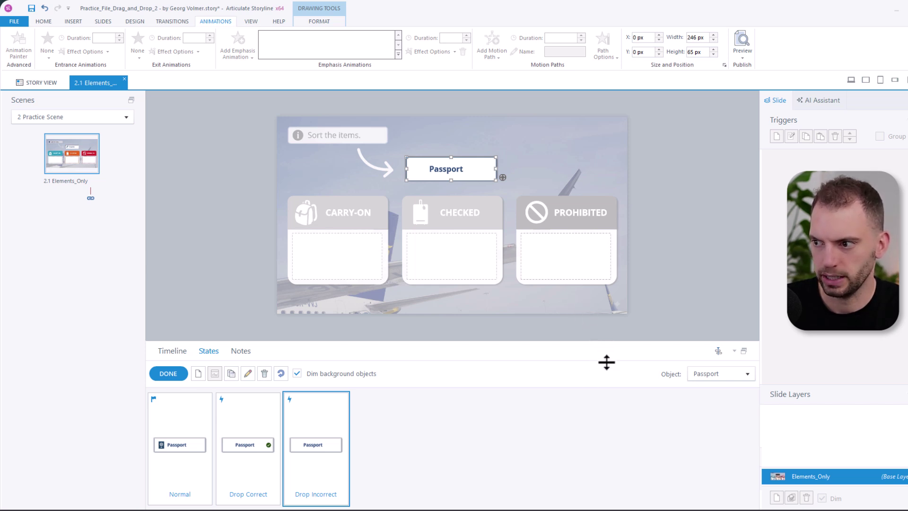
Copy the red X icon from the Shampoo (250ml) card's Drop Incorrect state
left_click(746, 375)
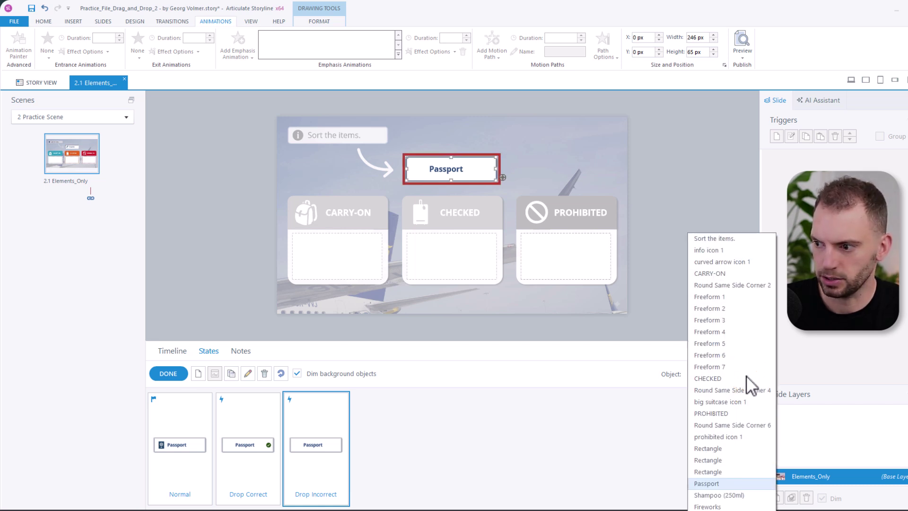
left_click(724, 496)
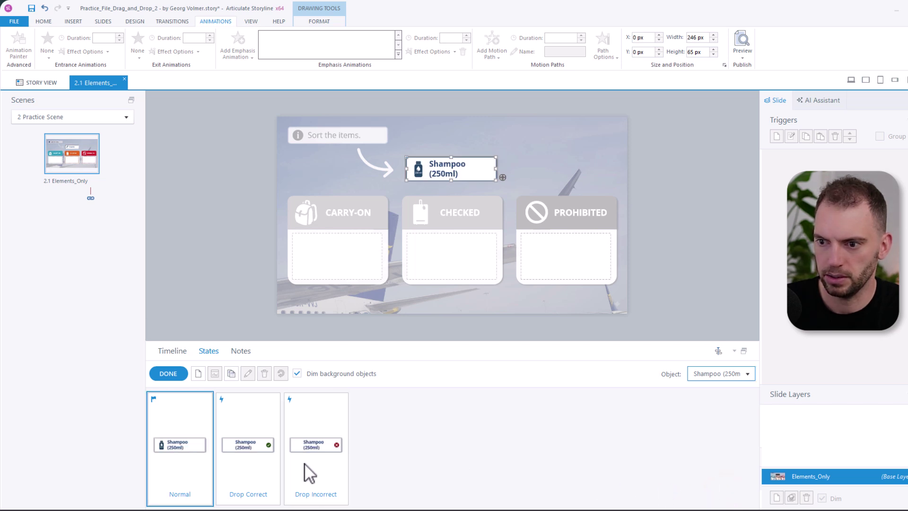
left_click(317, 459)
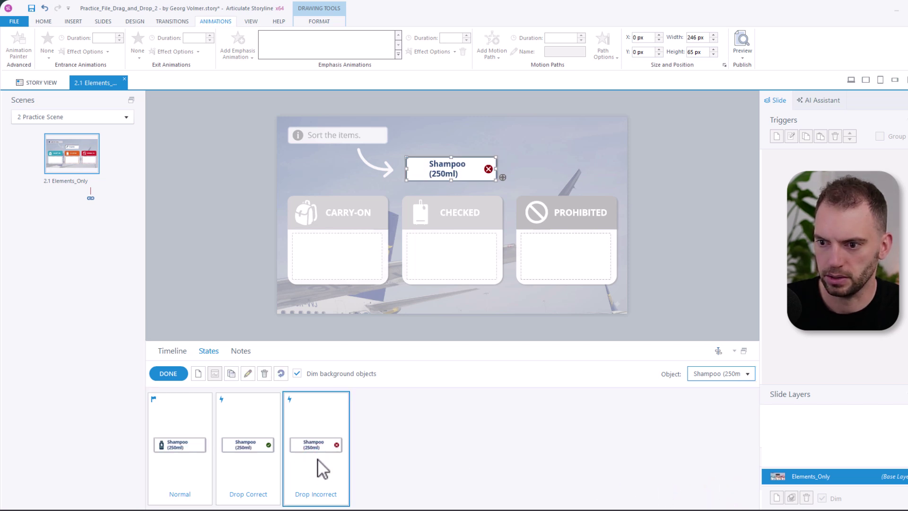
left_click(489, 170)
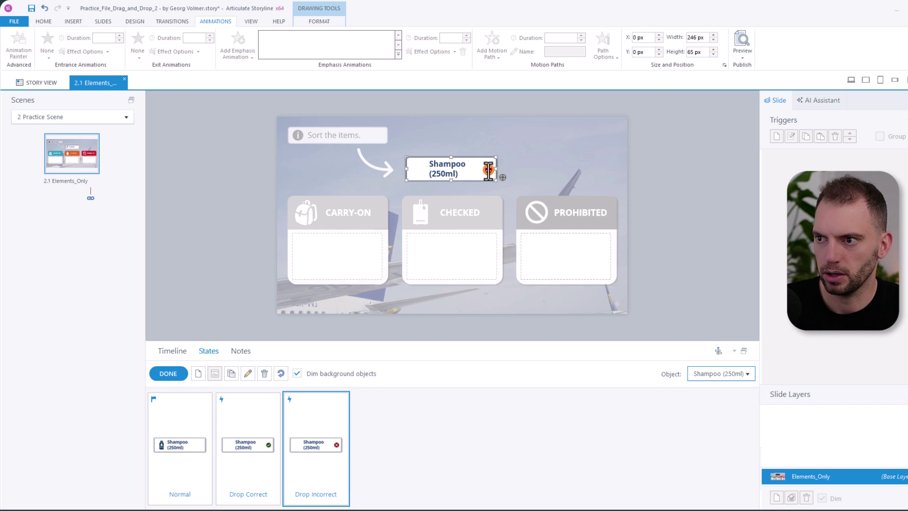
left_click(489, 171)
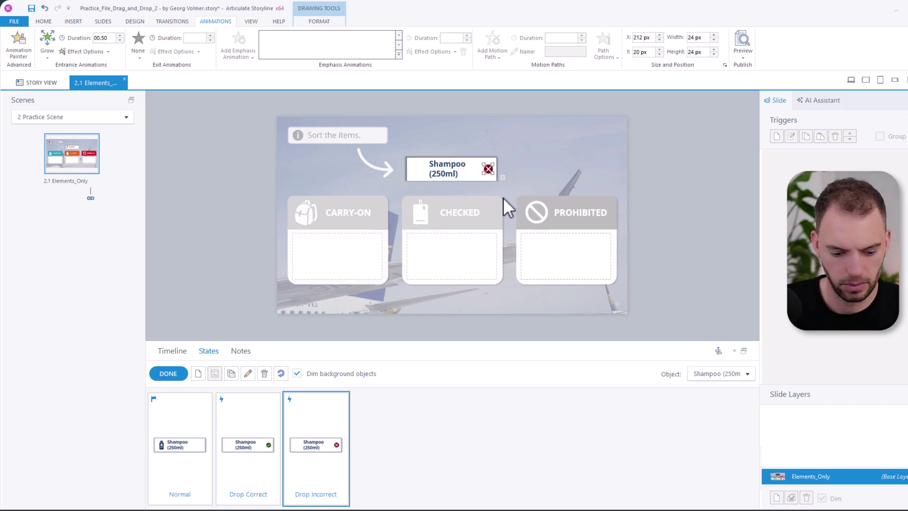
key("ctrl+c")
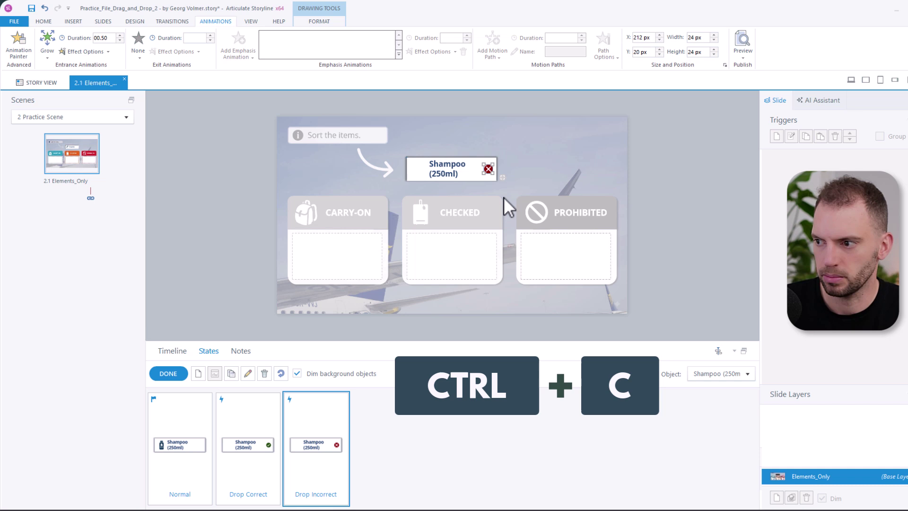
Paste the red X into Passport's Drop Incorrect state, then review its Normal state
left_click(749, 375)
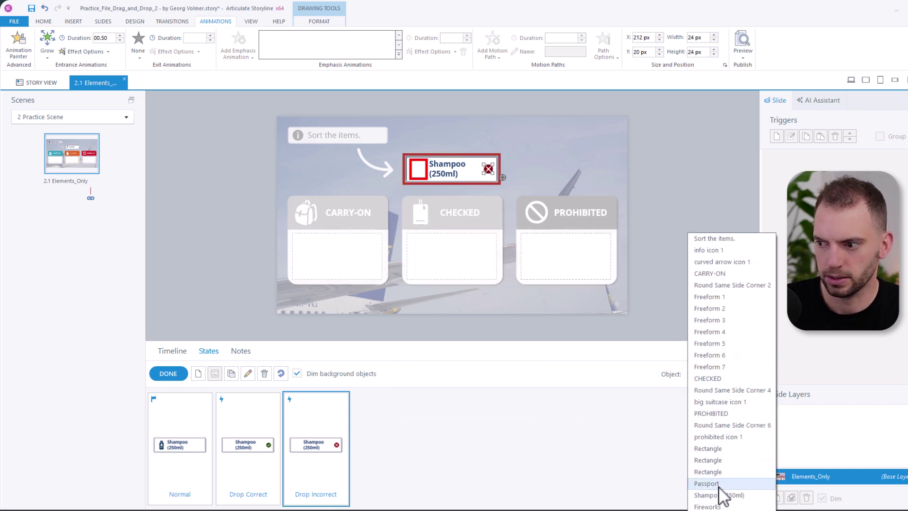
left_click(718, 484)
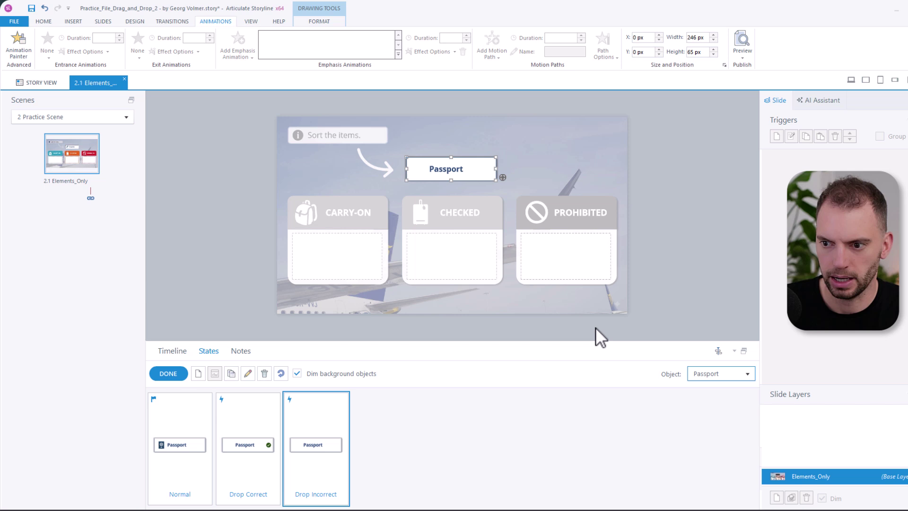
key("ctrl+v")
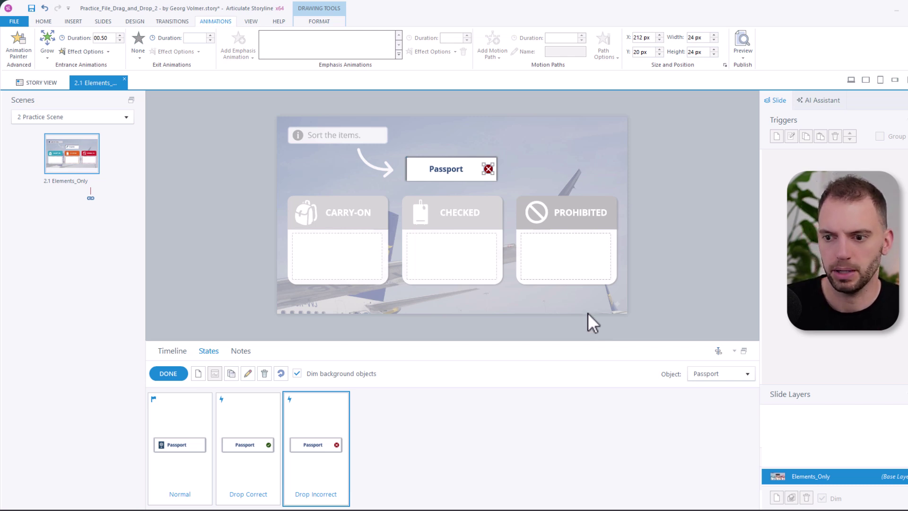
left_click(167, 449)
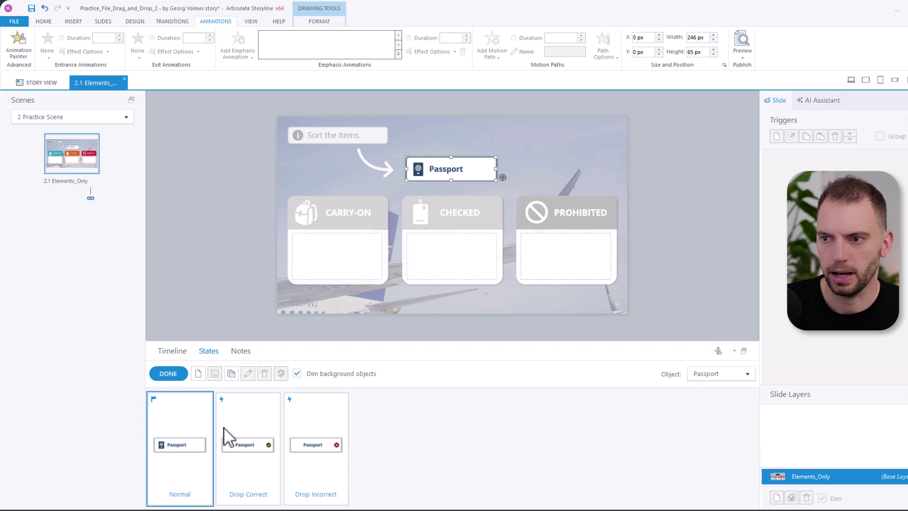
left_click(419, 169)
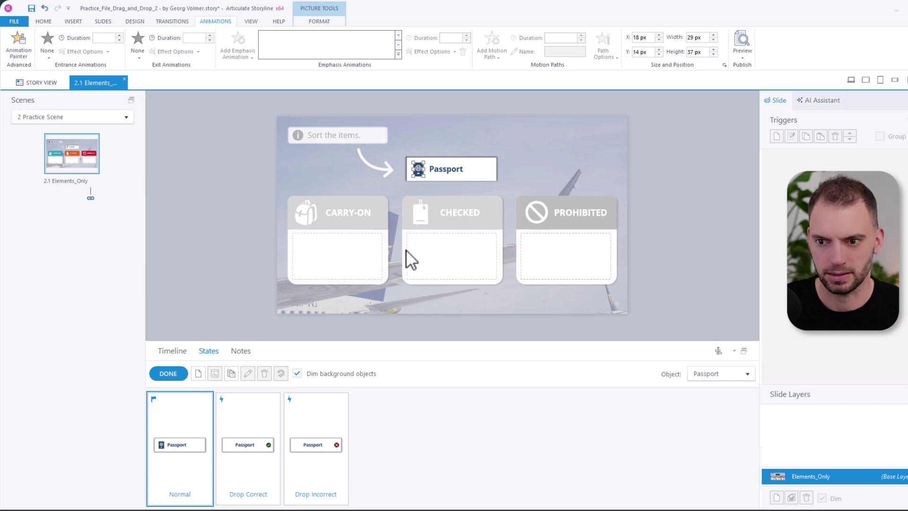
Click Done to close the States editor and return to normal slide editing
left_click(167, 373)
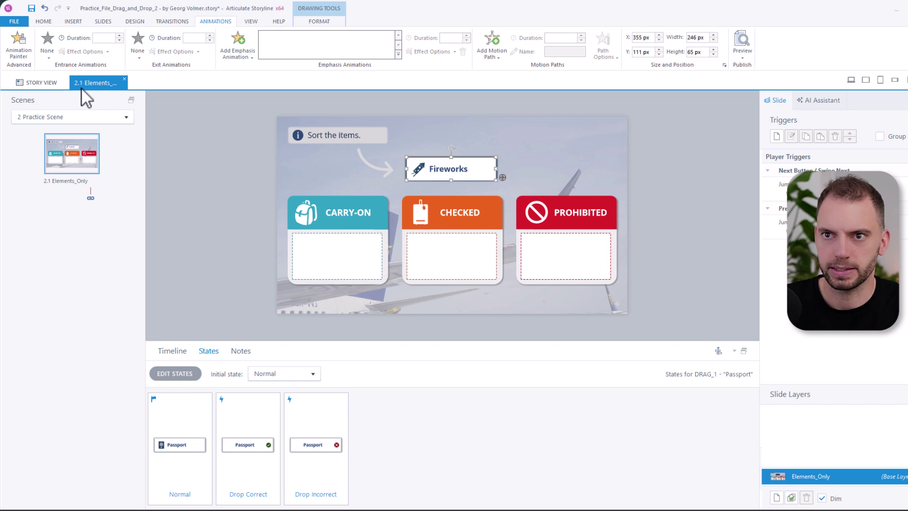
Convert the Elements_Only slide to a freeform Drag and Drop question
left_click(73, 21)
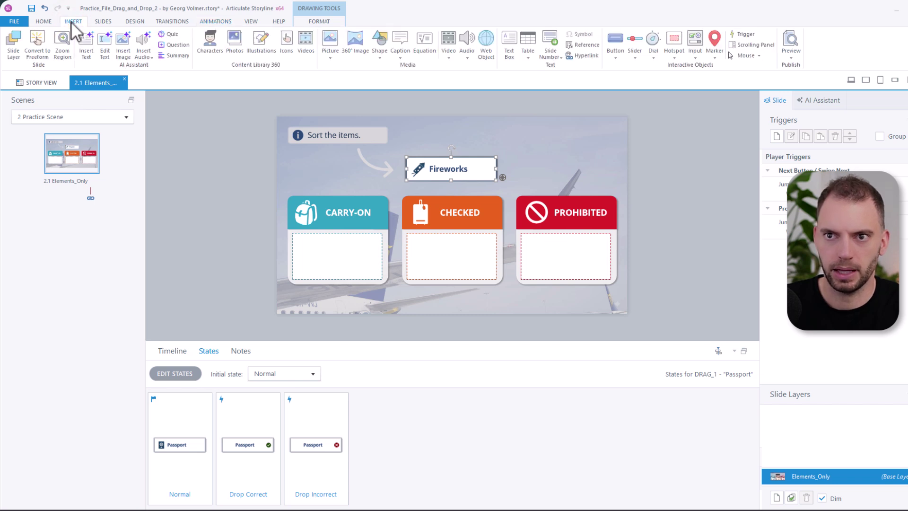
left_click(38, 41)
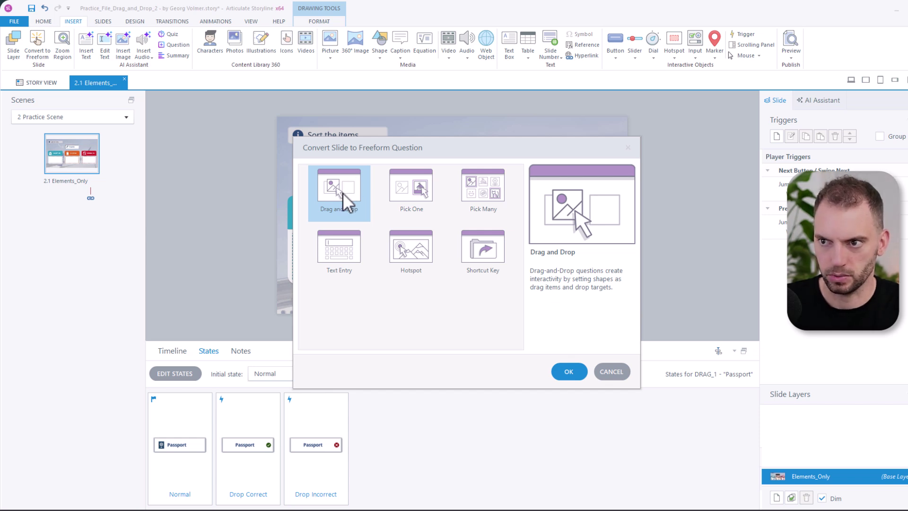
left_click(569, 372)
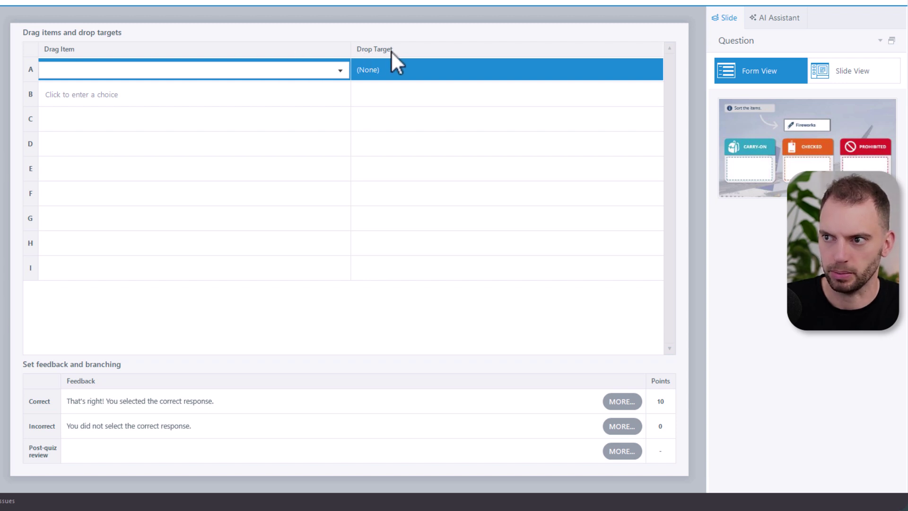
Set Passport, Shampoo (250ml) and Fireworks as drag items A, B and C
left_click(311, 73)
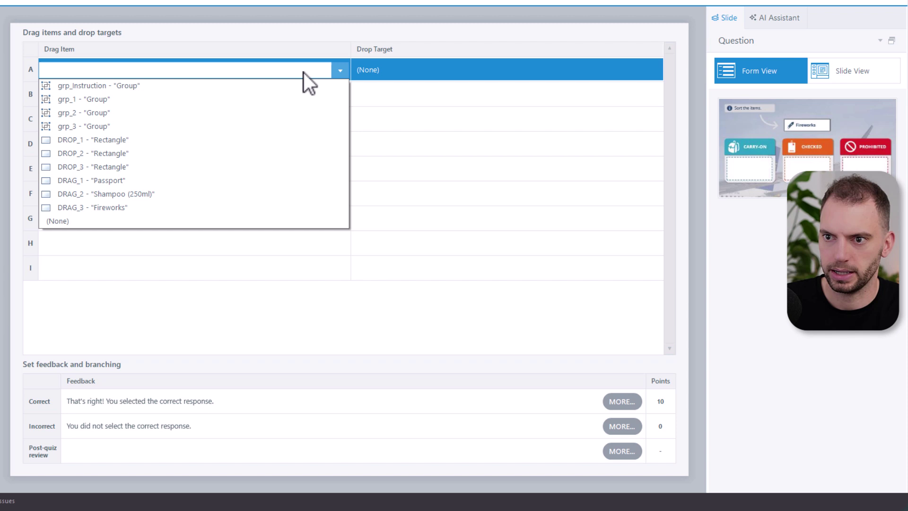
left_click(148, 181)
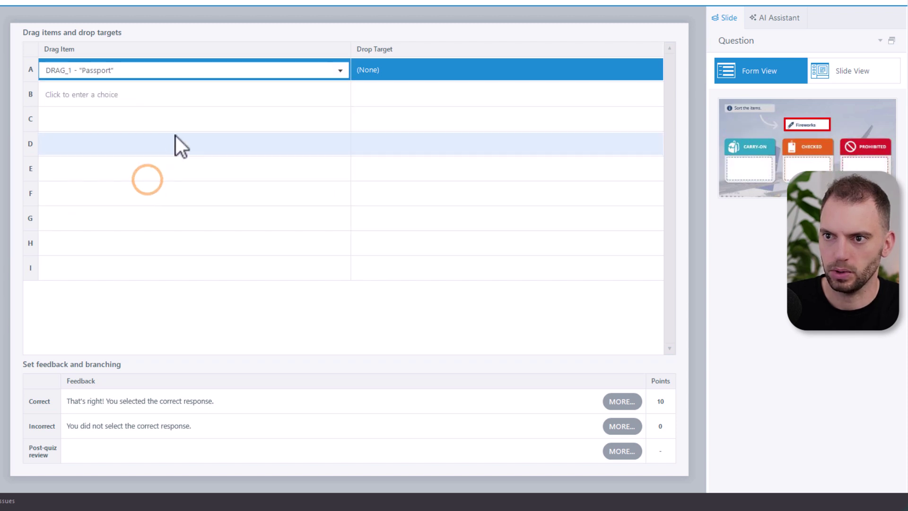
left_click(179, 95)
left_click(124, 208)
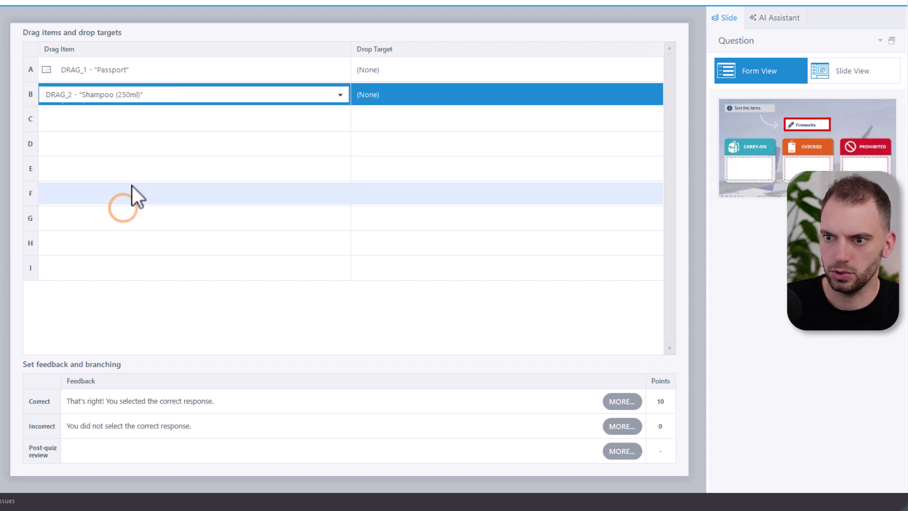
left_click(153, 118)
left_click(153, 119)
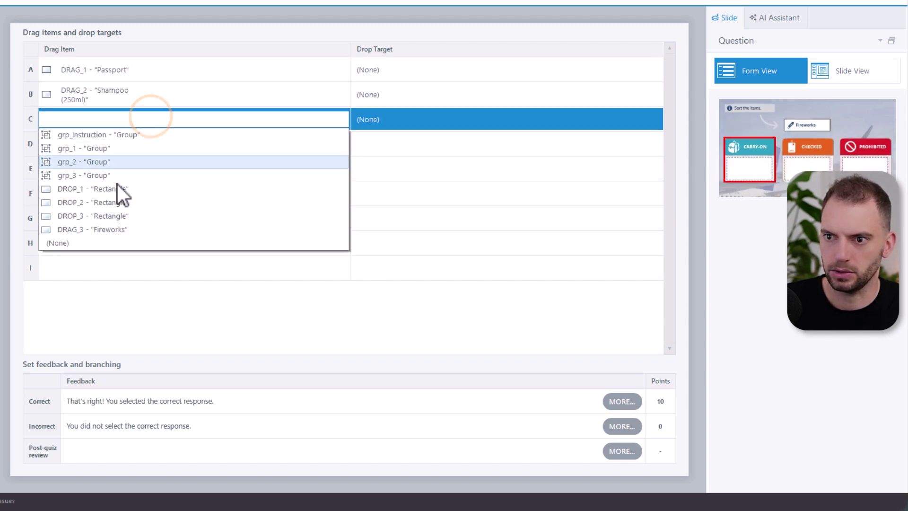
left_click(109, 230)
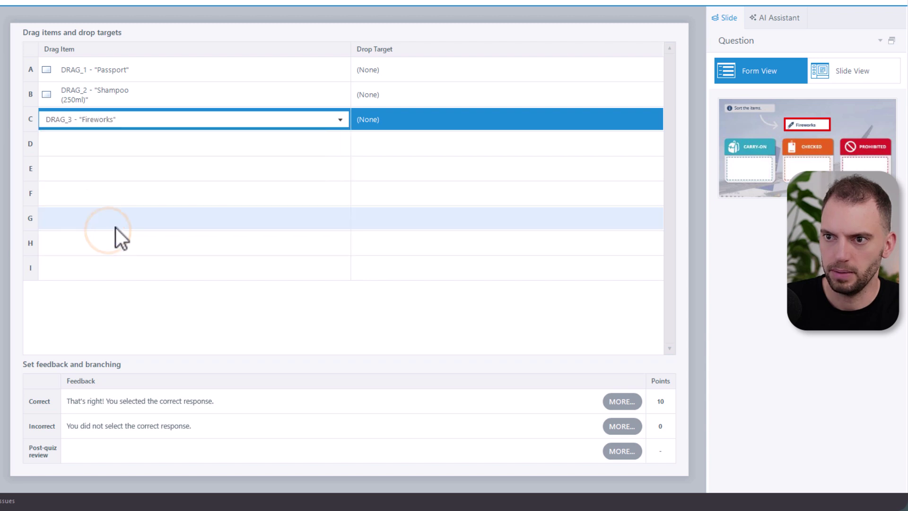
Assign DROP_1, DROP_2 and DROP_3 as drop targets for Passport, Shampoo and Fireworks
left_click(410, 72)
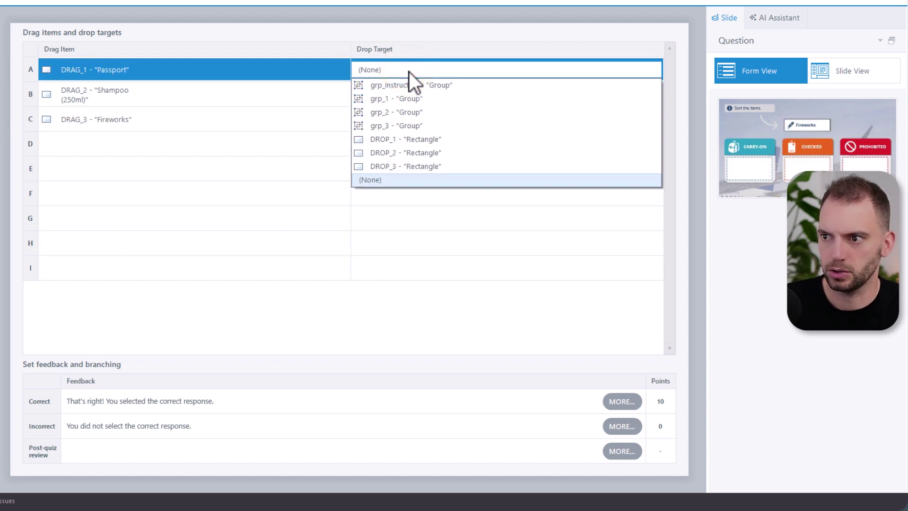
left_click(392, 140)
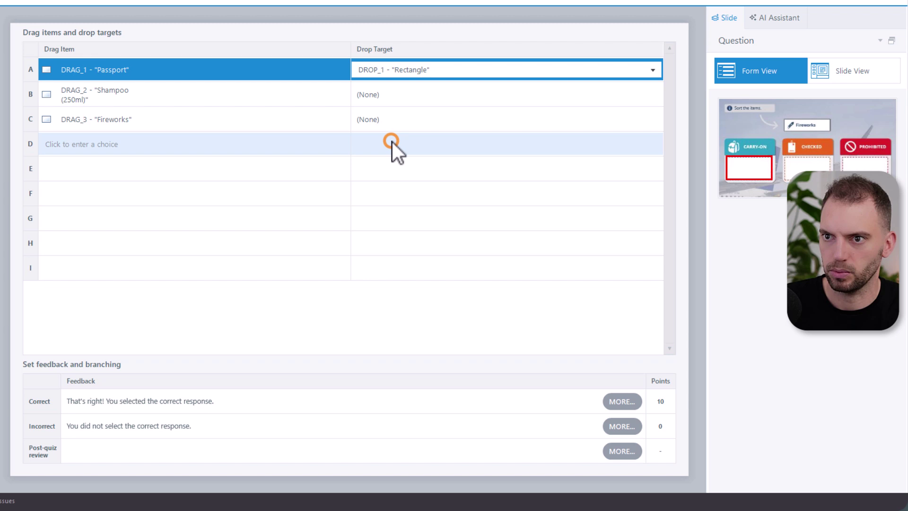
left_click(389, 95)
left_click(391, 176)
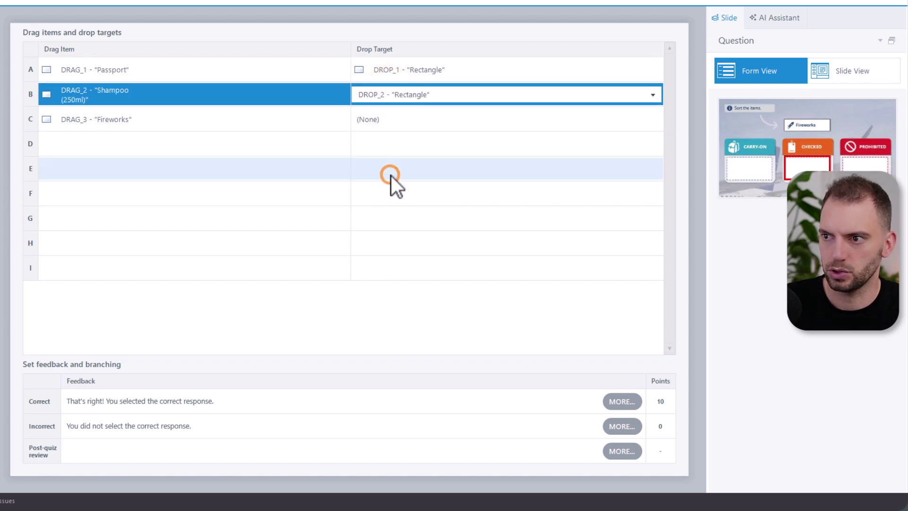
left_click(379, 121)
left_click(386, 211)
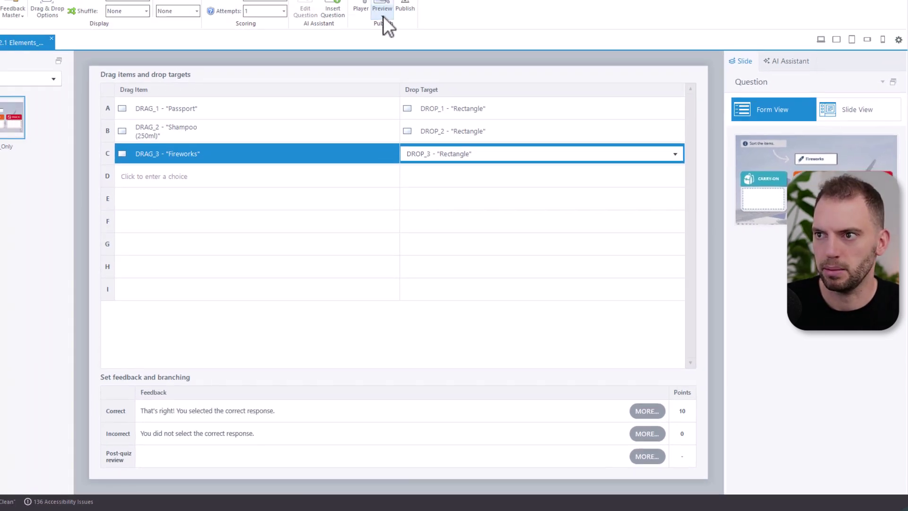
Preview this slide, drop Fireworks in Checked, Shampoo in Carry-On, Passport in Prohibited, and submit
left_click(412, 41)
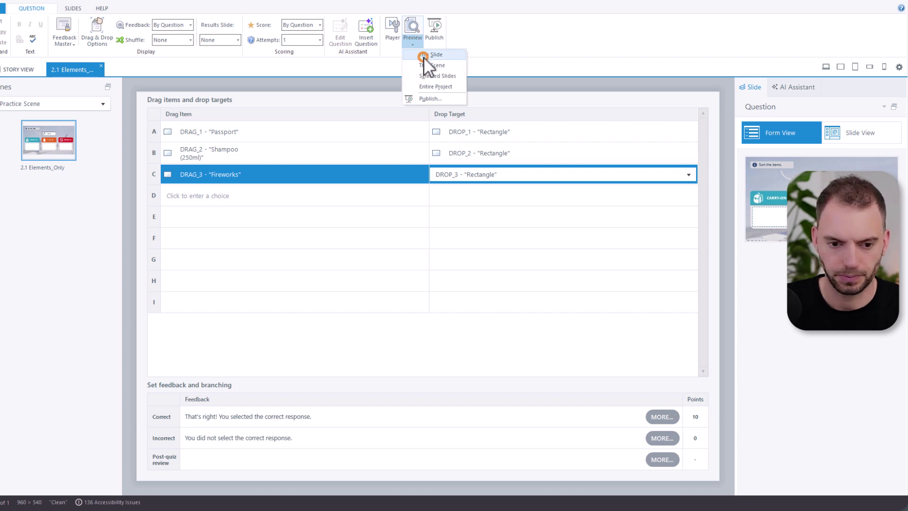
left_click(425, 55)
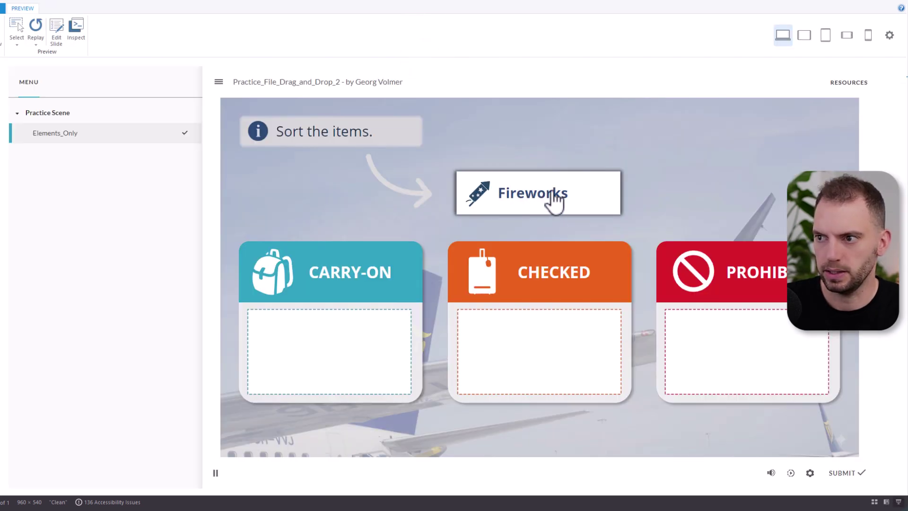
left_click_drag(554, 199, 558, 358)
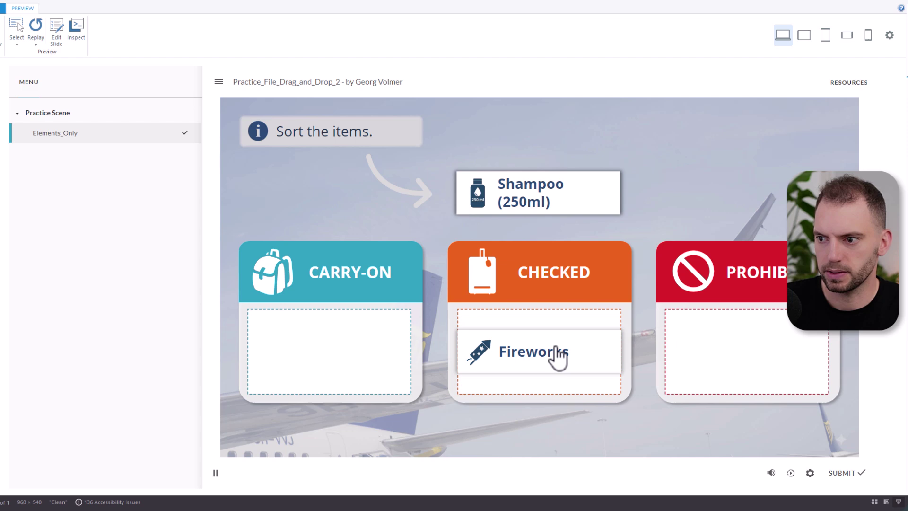
left_click_drag(555, 196, 350, 350)
left_click_drag(533, 186, 730, 357)
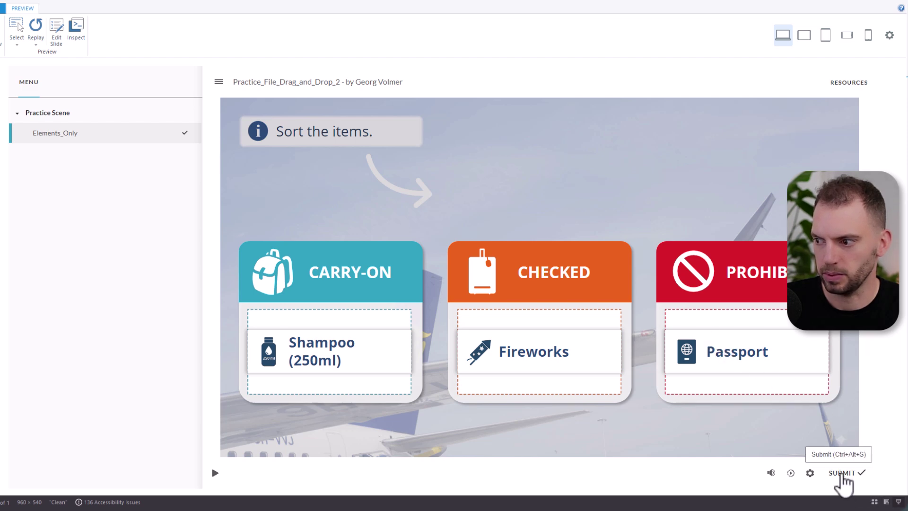
left_click(844, 474)
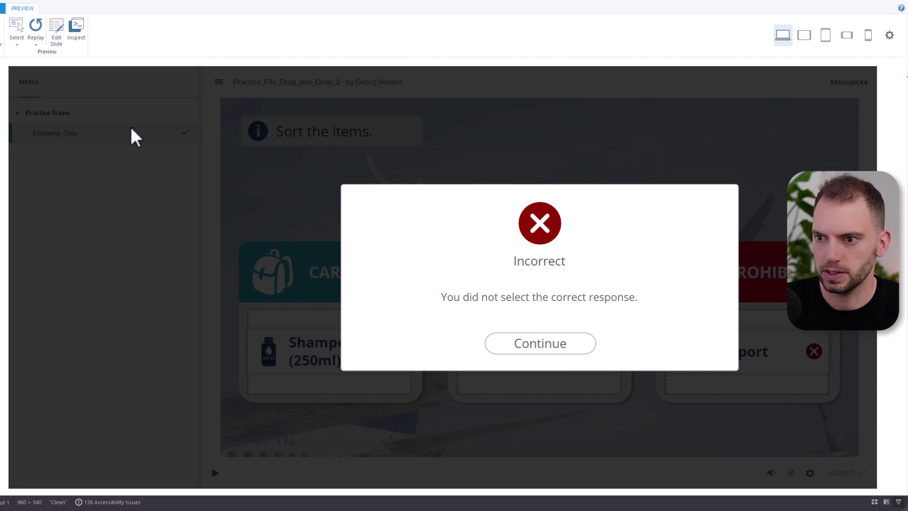
Close the preview and turn off 'Delay item drop states until interaction is submitted' in Drag & Drop Options
key("Escape")
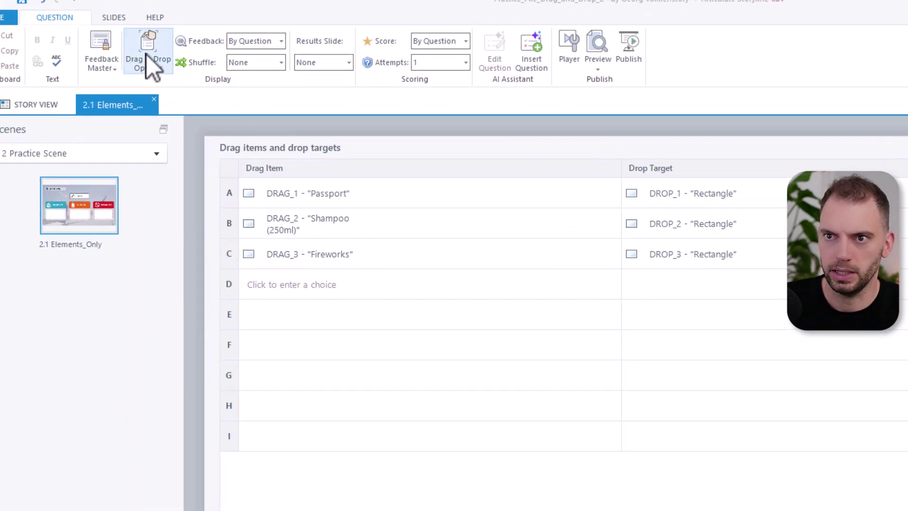
left_click(150, 61)
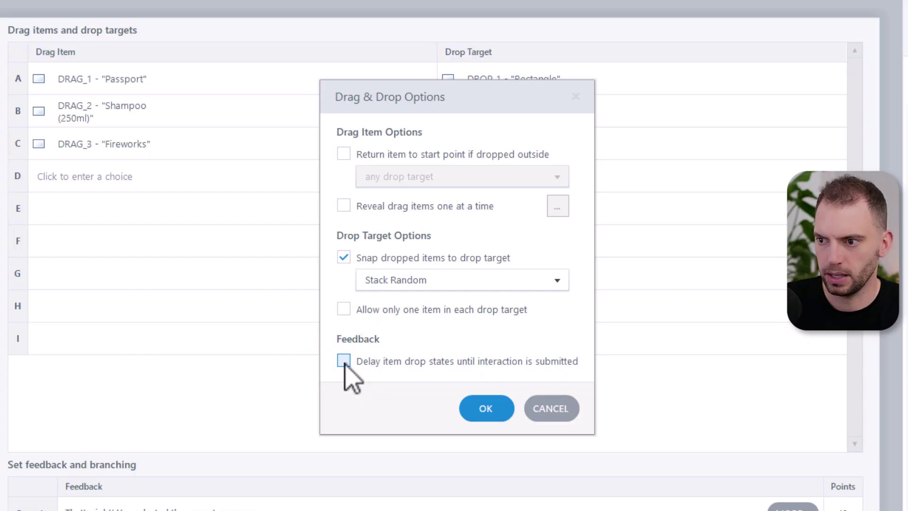
left_click(498, 410)
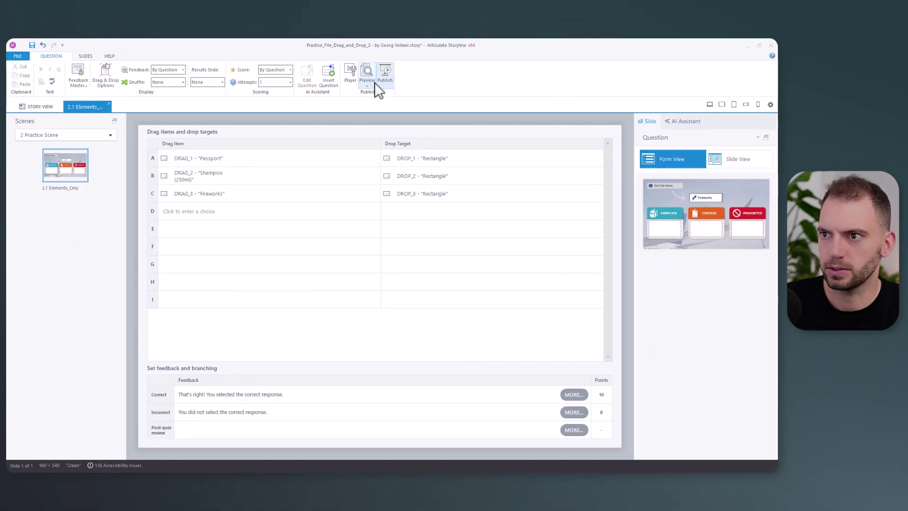
Preview this slide, dropping Fireworks into CHECKED and Shampoo (250ml) into CARRY-ON
left_click(367, 86)
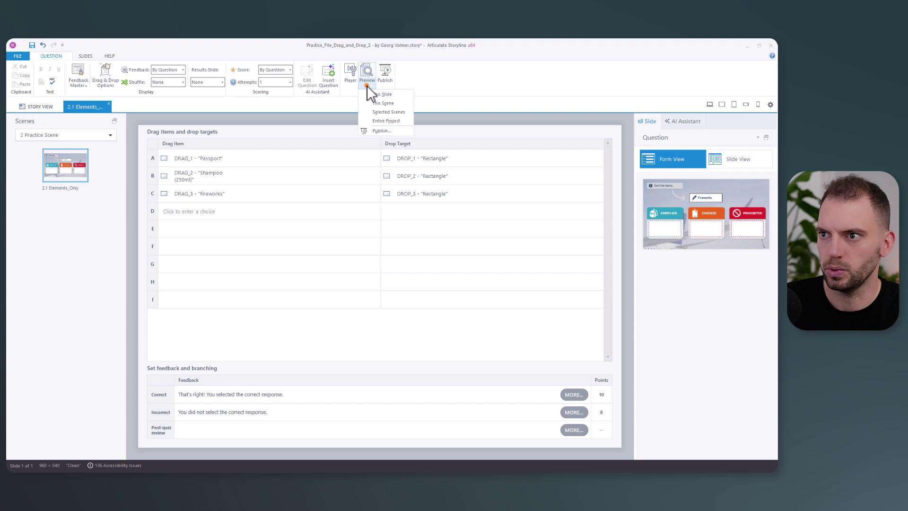
left_click(370, 95)
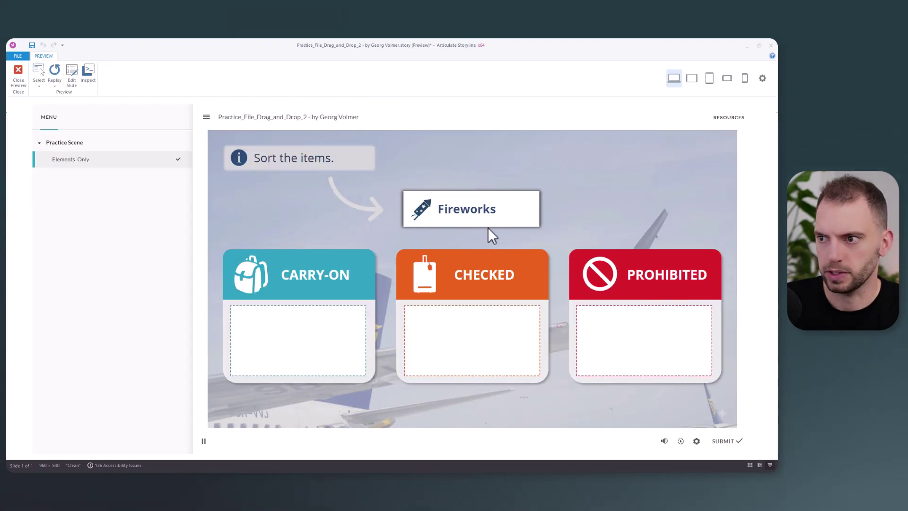
left_click(479, 208)
left_click_drag(479, 209, 480, 340)
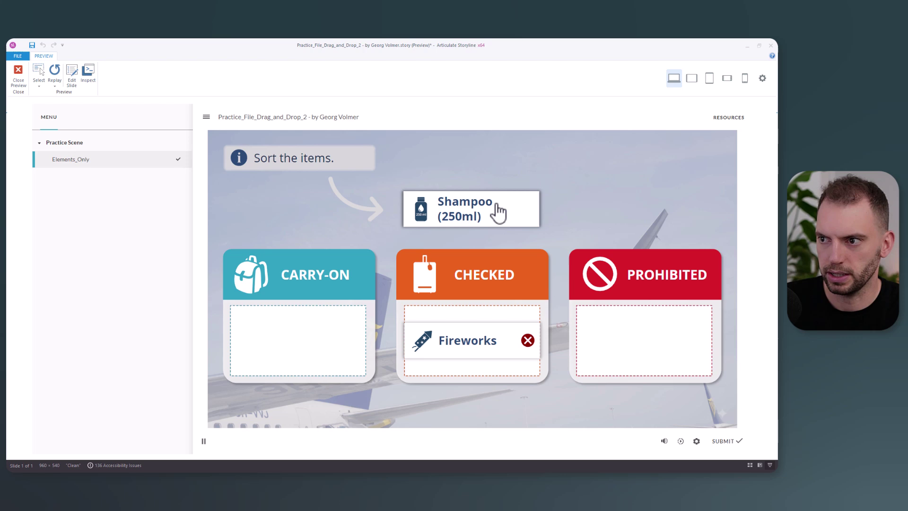
left_click_drag(499, 211, 345, 335)
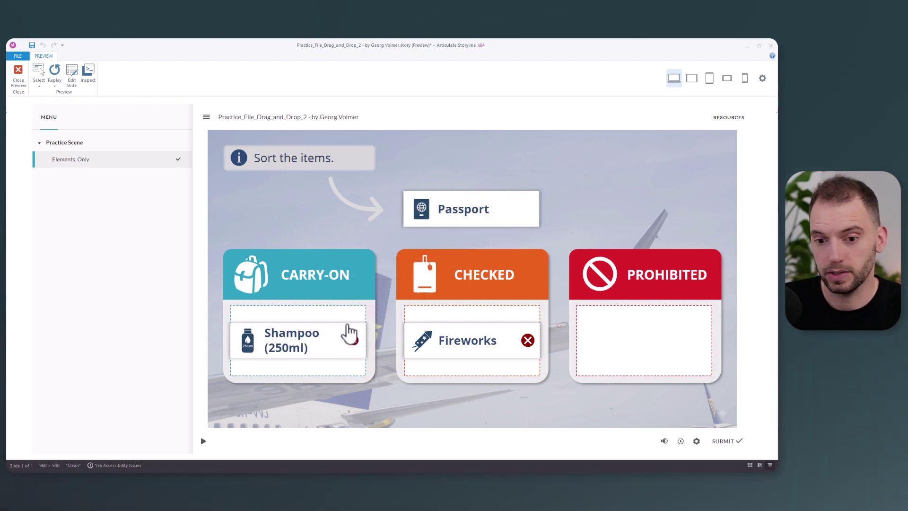
Drop Passport into CARRY-ON, then move Shampoo to PROHIBITED and Passport to CHECKED
left_click(485, 204)
left_click_drag(485, 205, 333, 334)
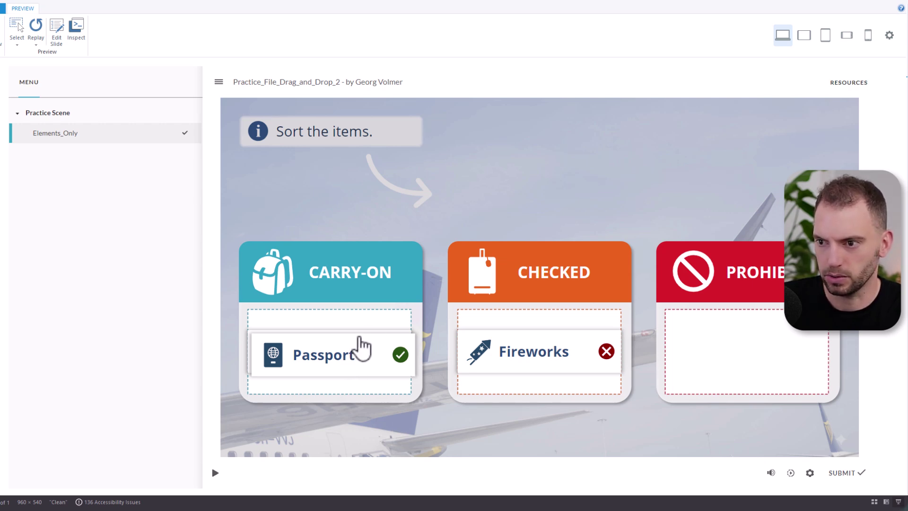
left_click_drag(359, 332, 766, 336)
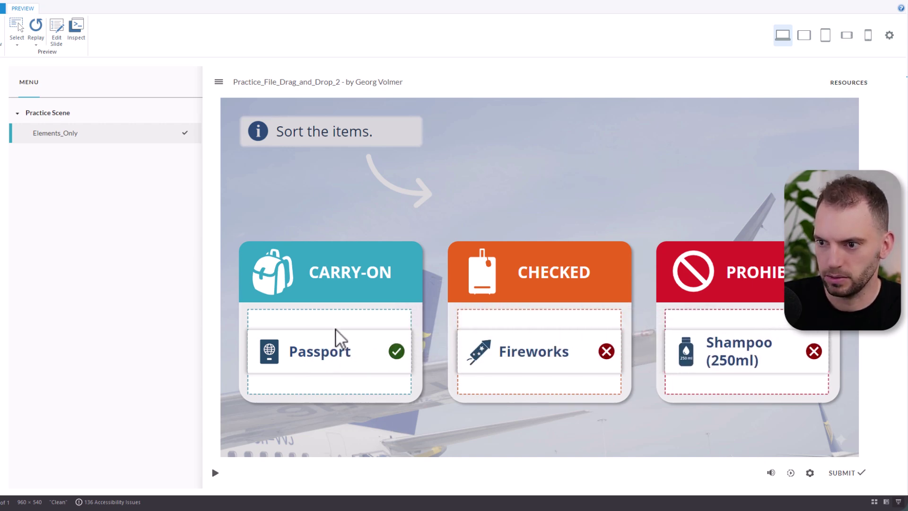
left_click_drag(338, 339, 516, 353)
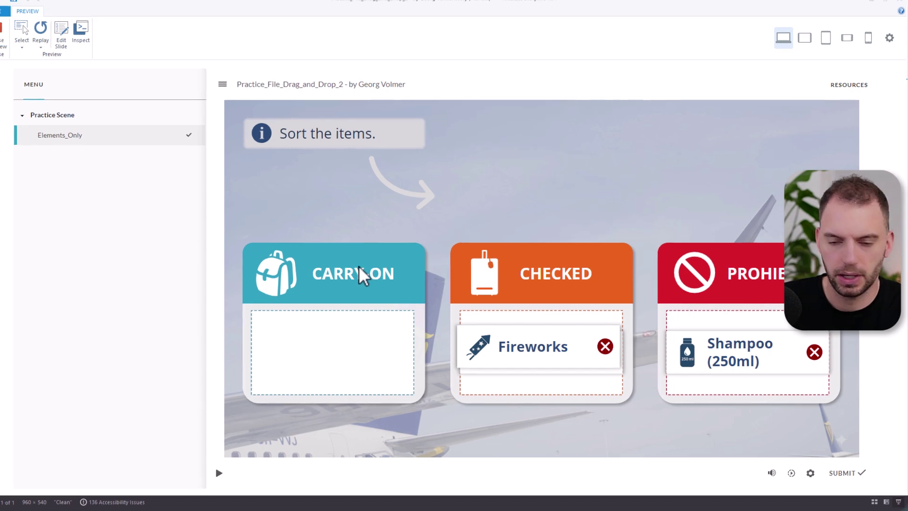
Leave the preview and set Drag & Drop Options: snap Tile, return outside drops, reveal one at a time
left_click(16, 36)
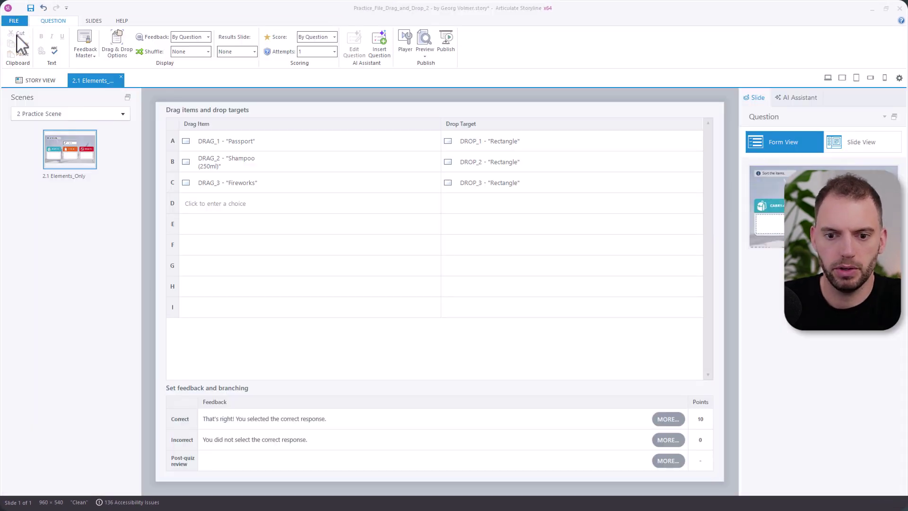
left_click(132, 45)
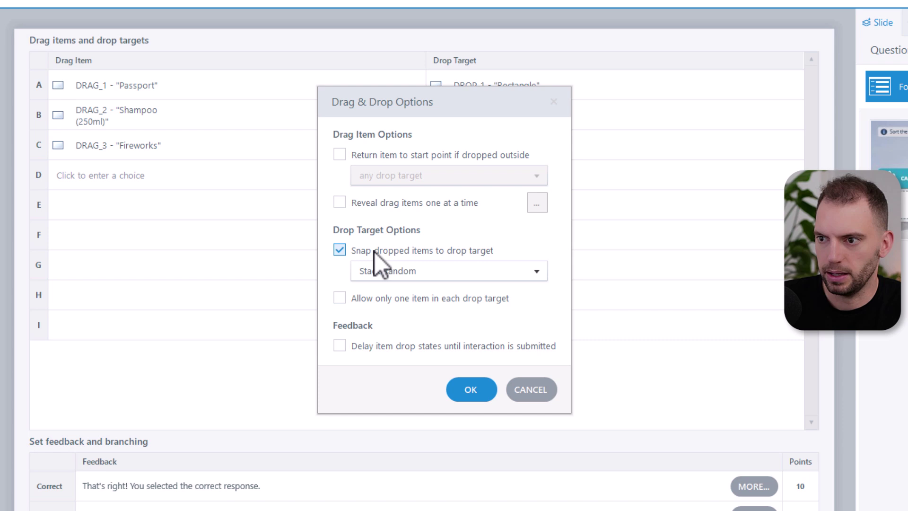
left_click(536, 272)
left_click(405, 292)
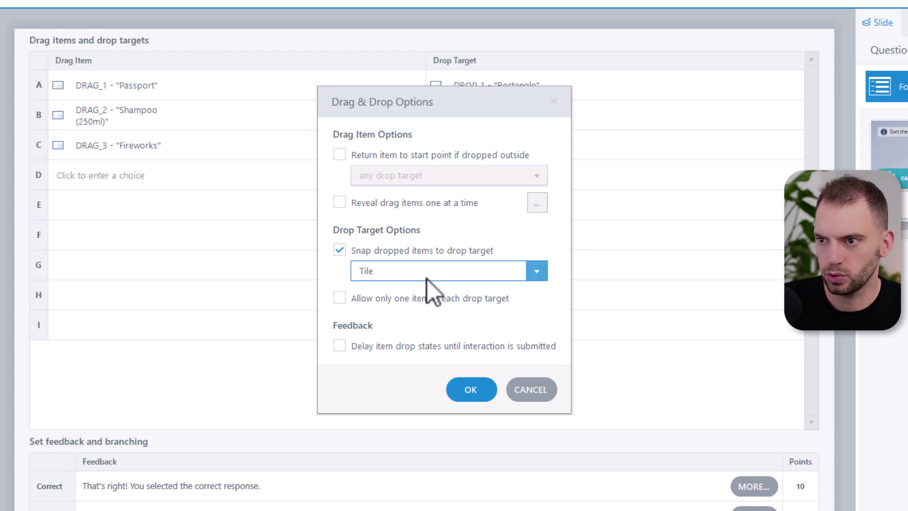
left_click(341, 156)
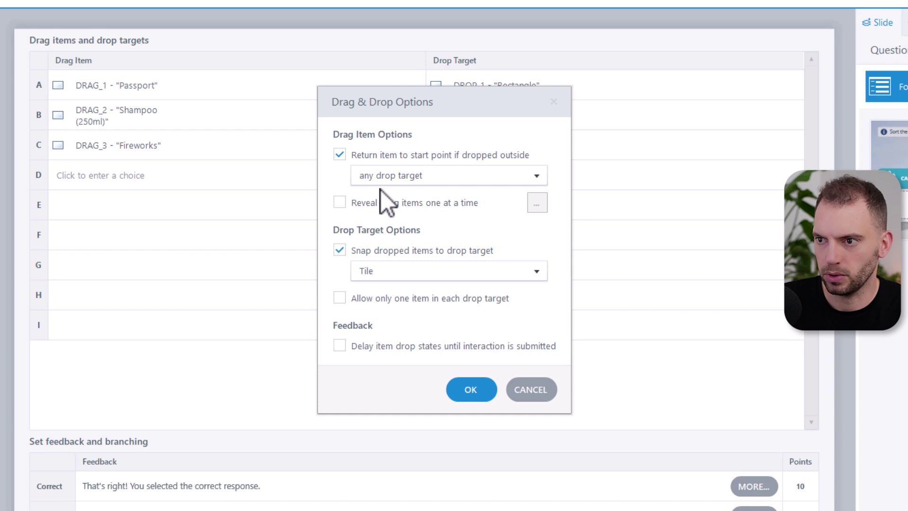
left_click(340, 203)
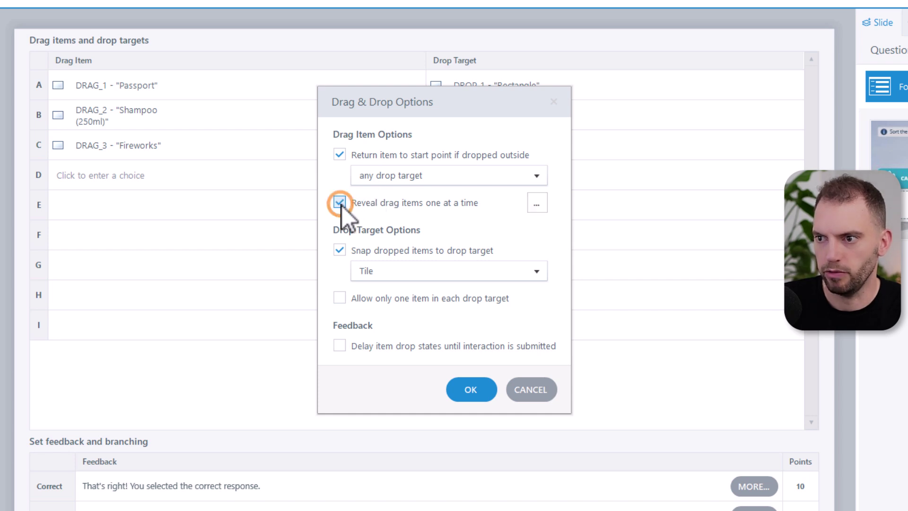
In the Drag Item Sequence list, move DRAG_1 down and DRAG_3 up, then confirm
left_click(546, 207)
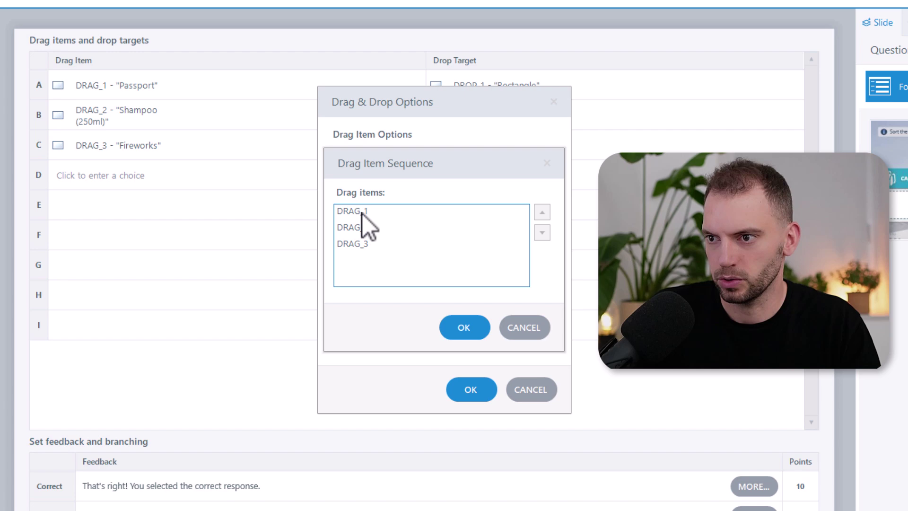
left_click(363, 212)
left_click(542, 233)
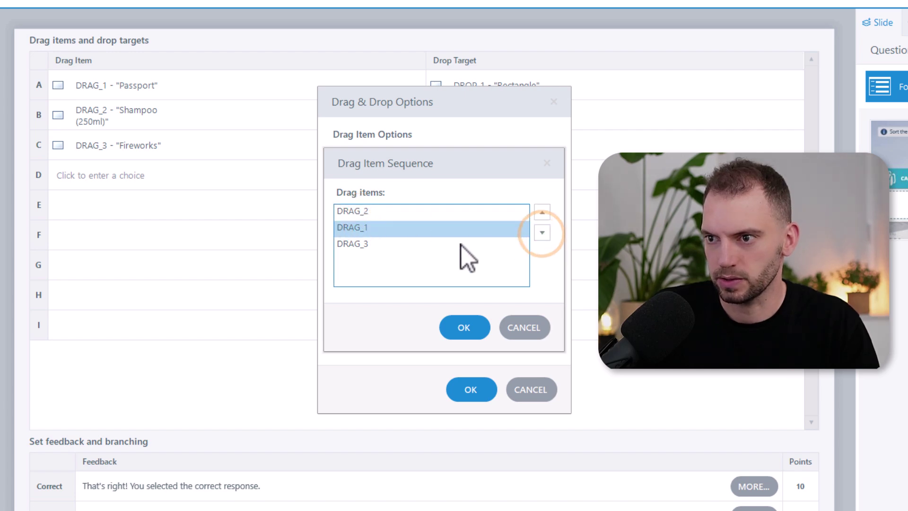
left_click(370, 246)
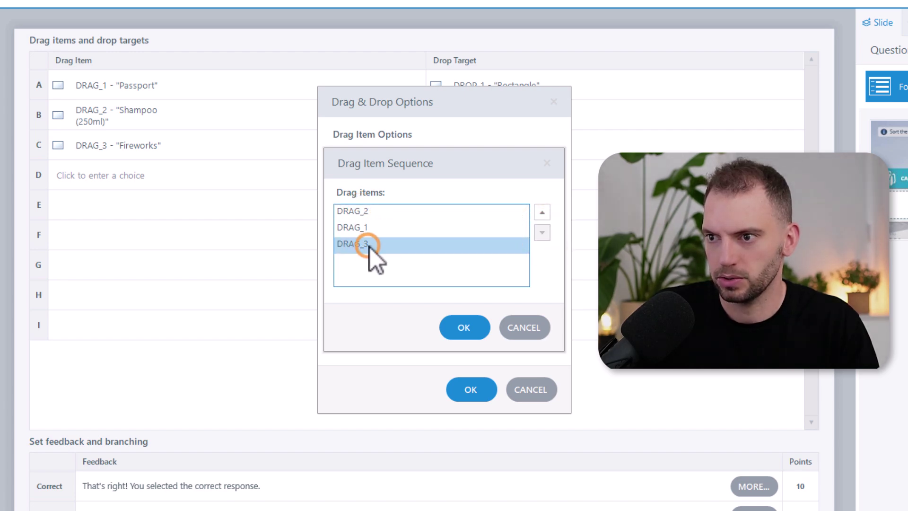
left_click(543, 213)
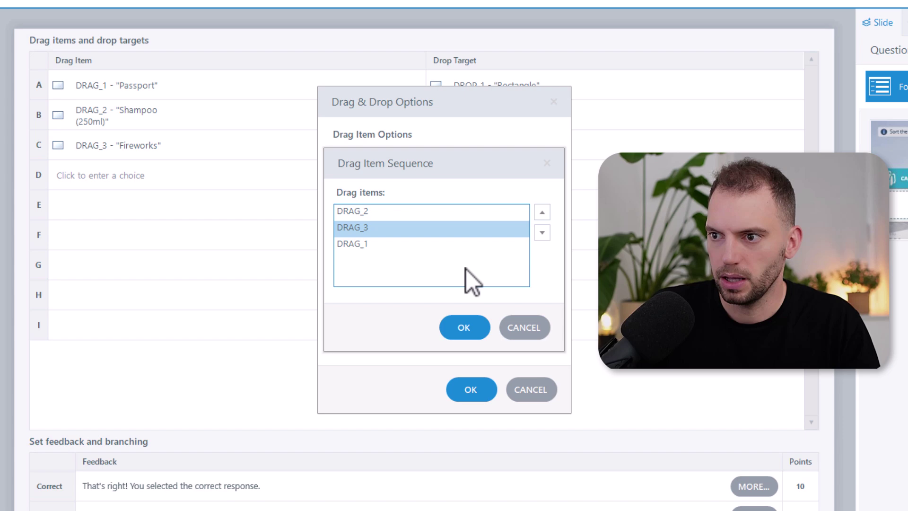
left_click(464, 328)
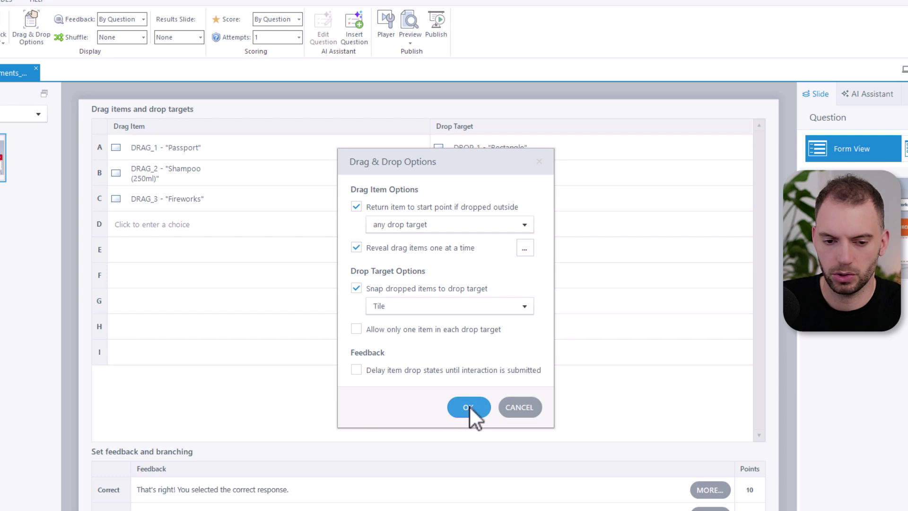
Apply the drag-and-drop options, preview this slide, and drop Shampoo (250ml) into CHECKED
left_click(469, 407)
left_click(408, 44)
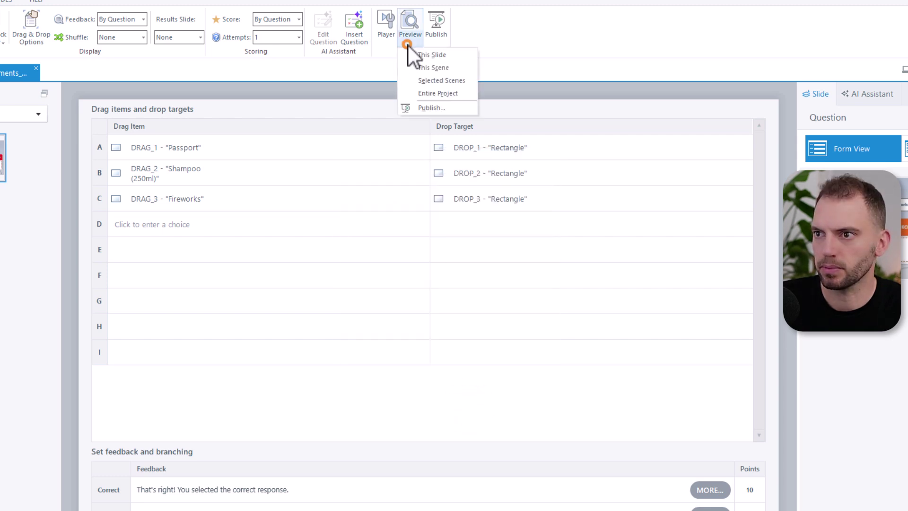
left_click(429, 55)
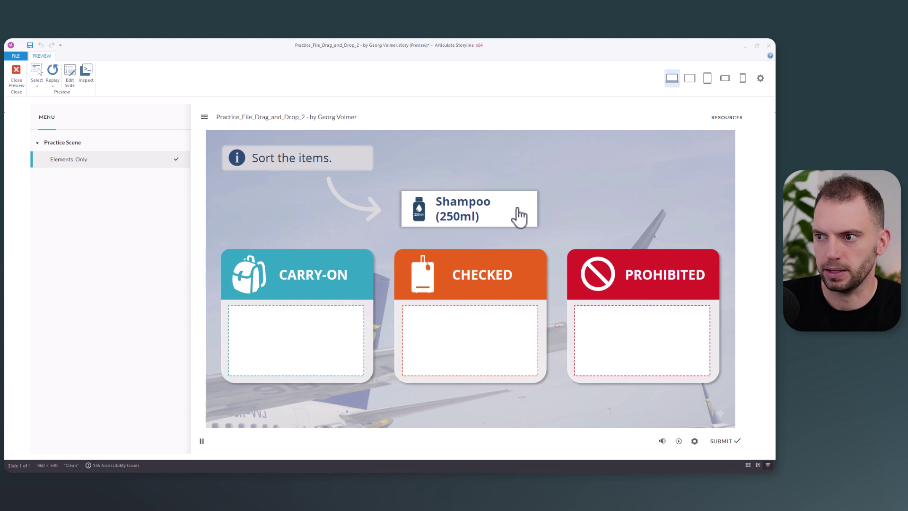
left_click_drag(519, 215, 512, 341)
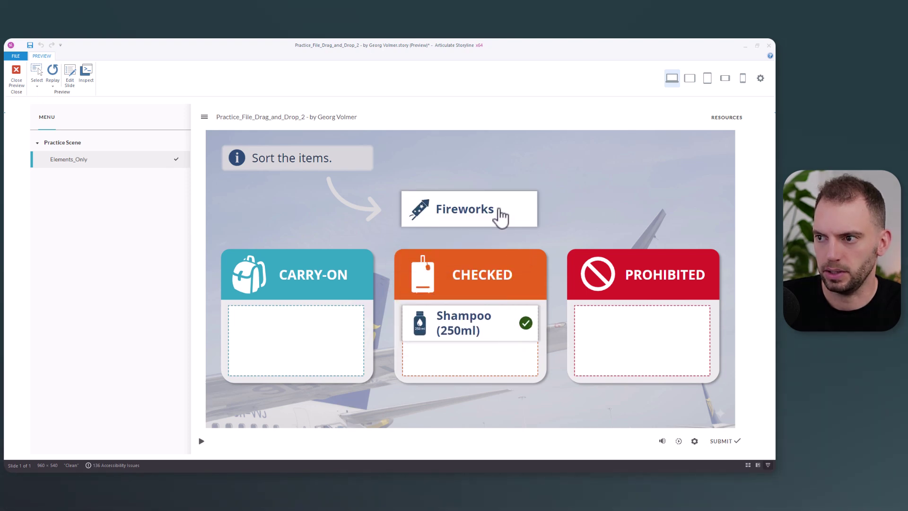
Drop Fireworks and Passport into CARRY-ON, move Fireworks to PROHIBITED, and close the preview
left_click_drag(499, 209, 354, 327)
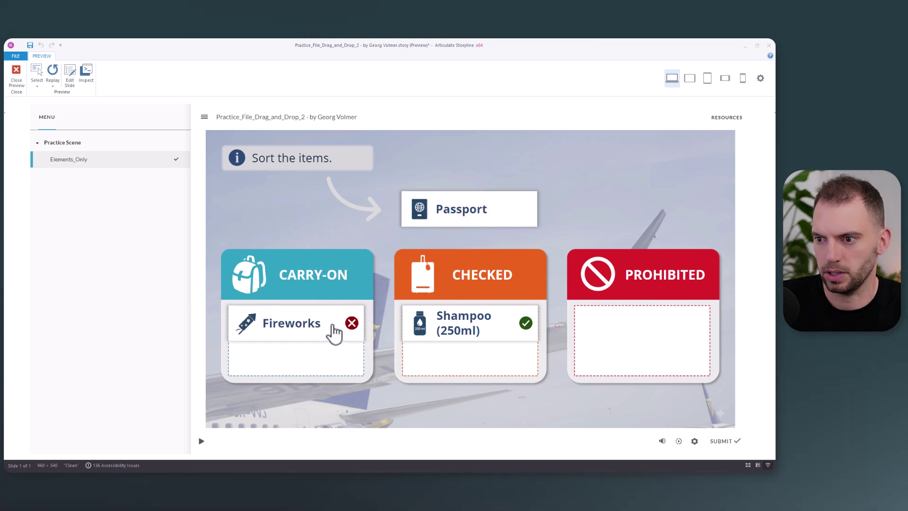
left_click_drag(496, 197, 320, 311)
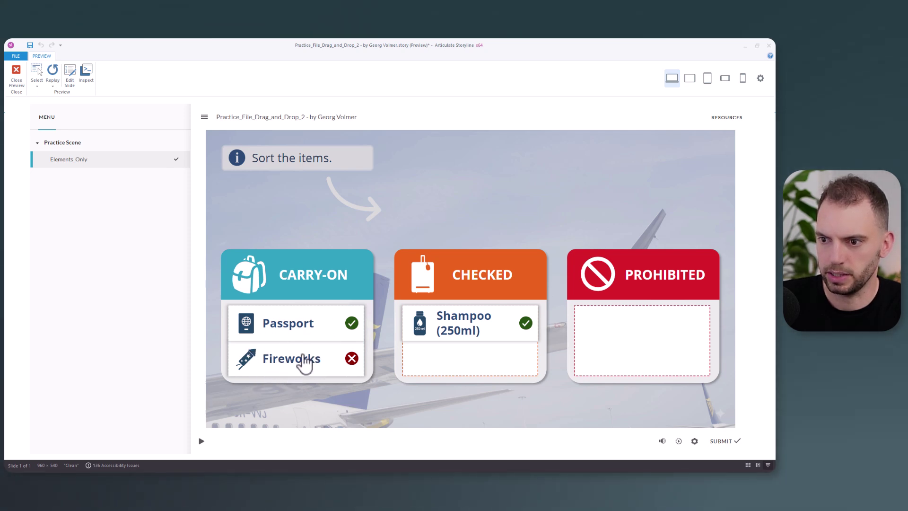
left_click_drag(262, 361, 608, 337)
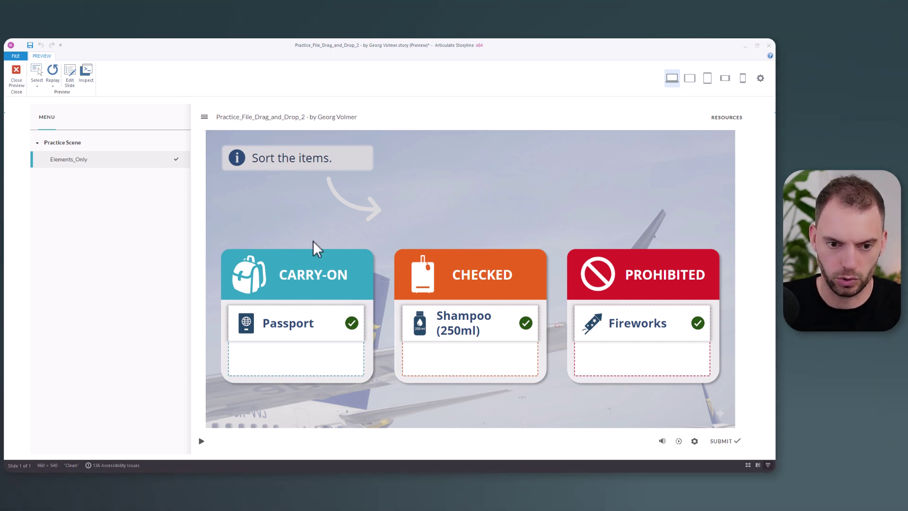
left_click(16, 76)
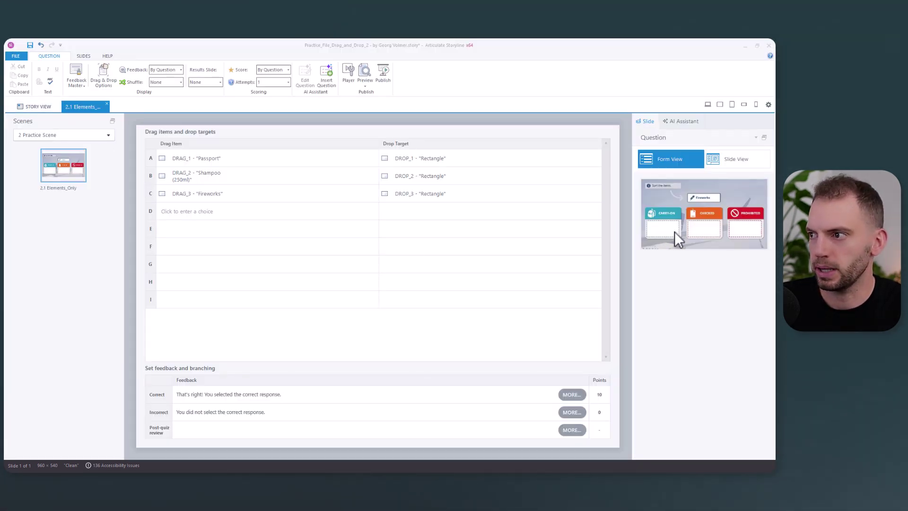
Switch to Slide View, fit the slide, select the stacked drag items at Fireworks, and show the timeline
left_click(732, 161)
left_click(769, 465)
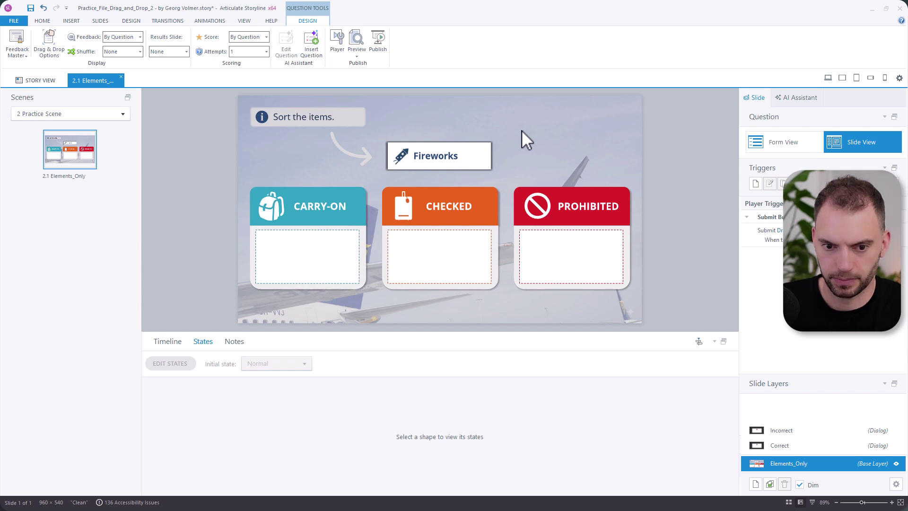
mouse_move(528, 128)
left_mouse_down()
mouse_move(435, 168)
mouse_move(379, 178)
left_mouse_up()
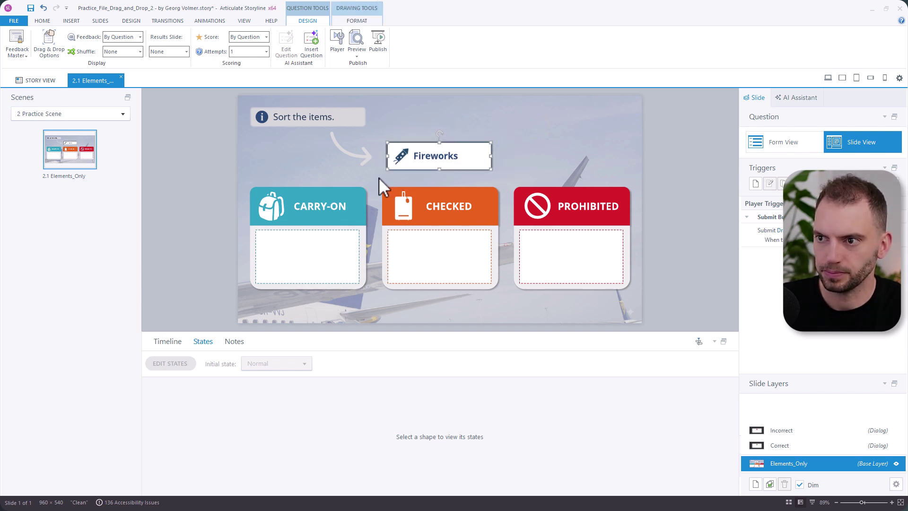
left_click(163, 342)
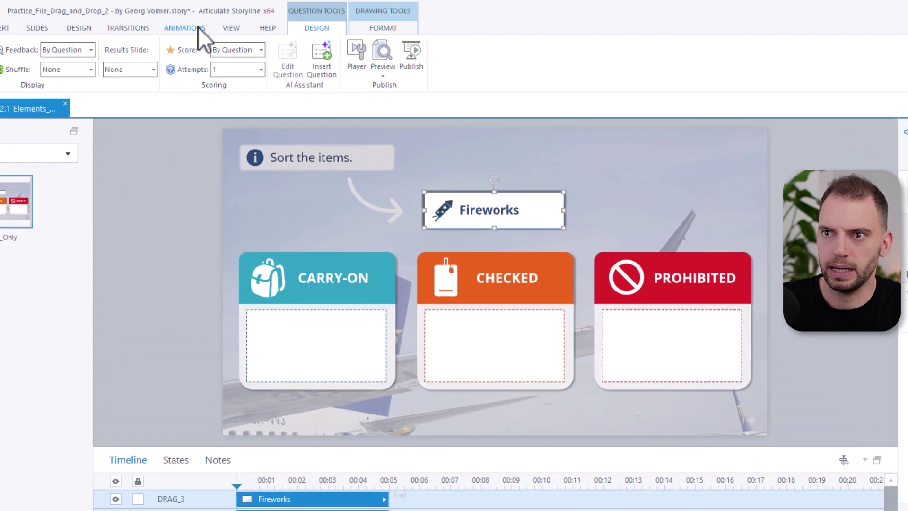
Add a Shake emphasis animation to the drag items with 0.50 s duration and High strength
left_click(218, 20)
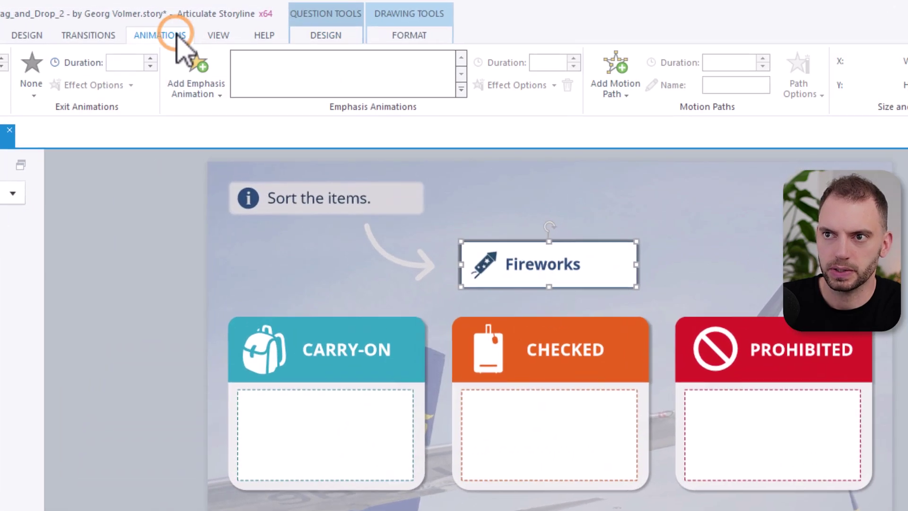
left_click(202, 88)
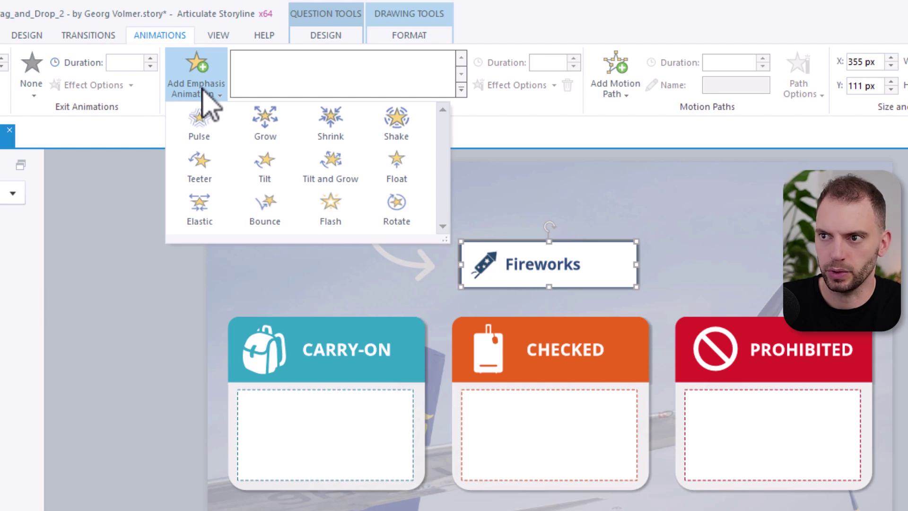
left_click(405, 121)
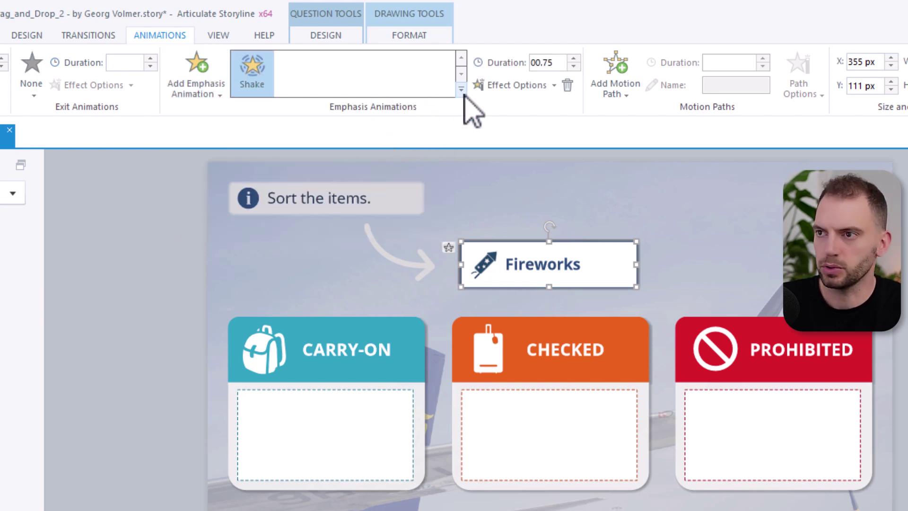
left_click(574, 67)
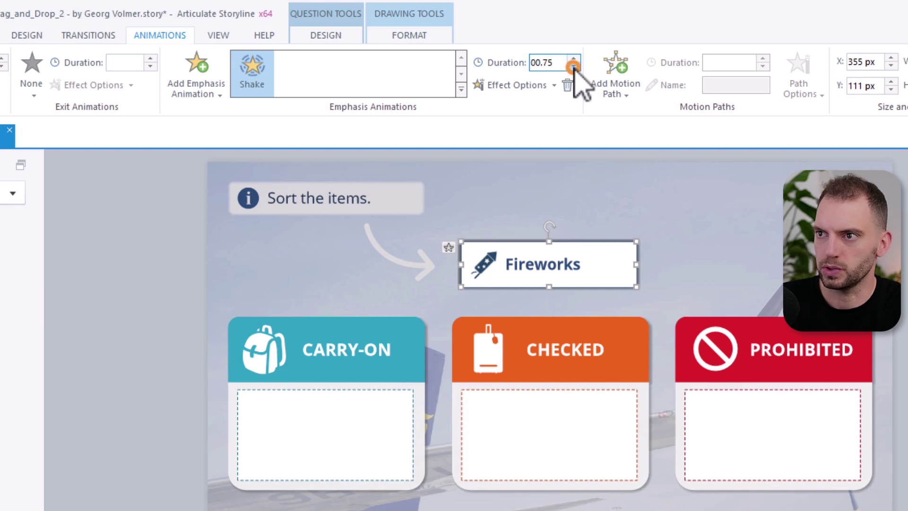
left_click(538, 84)
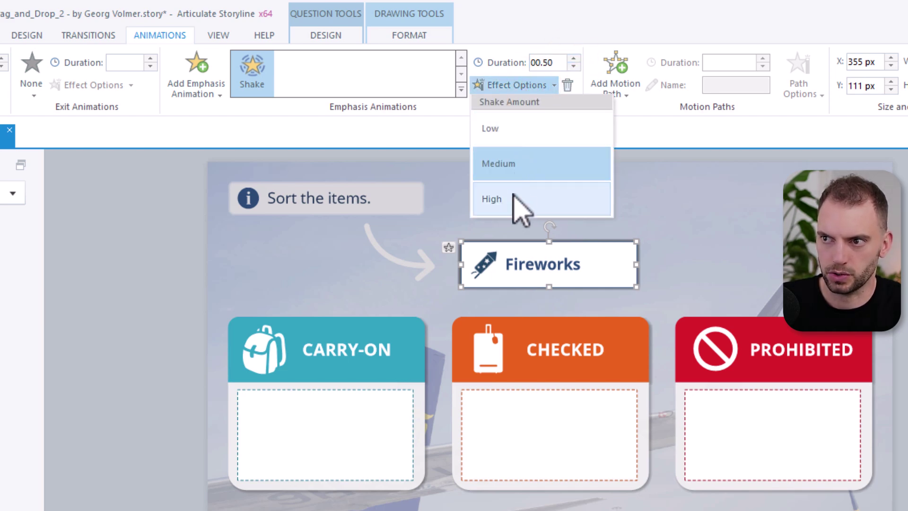
left_click(511, 201)
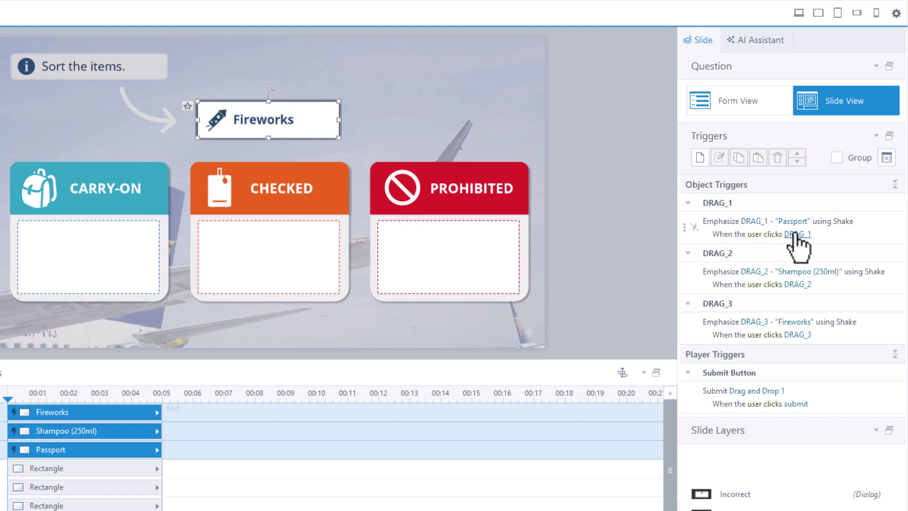
Edit the Passport shake trigger to fire when dropped, with targets DROP_2 and DROP_3
double_click(878, 229)
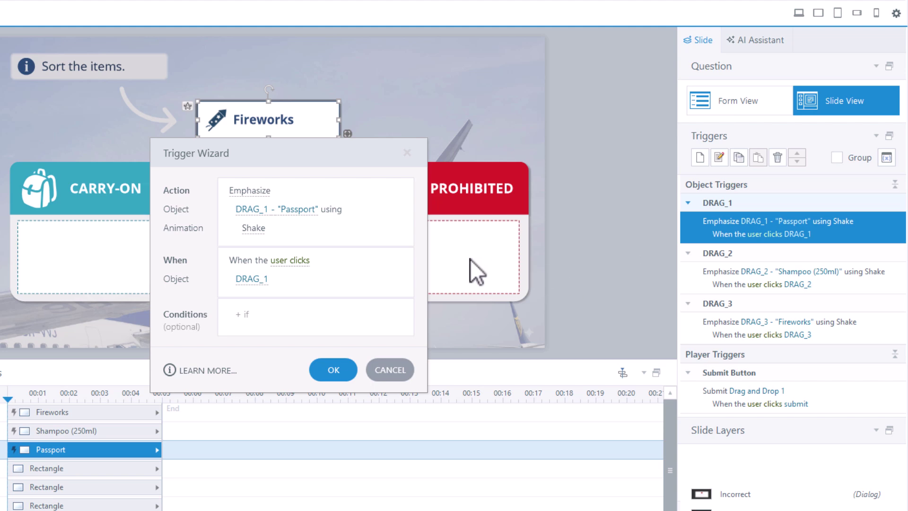
left_click(297, 259)
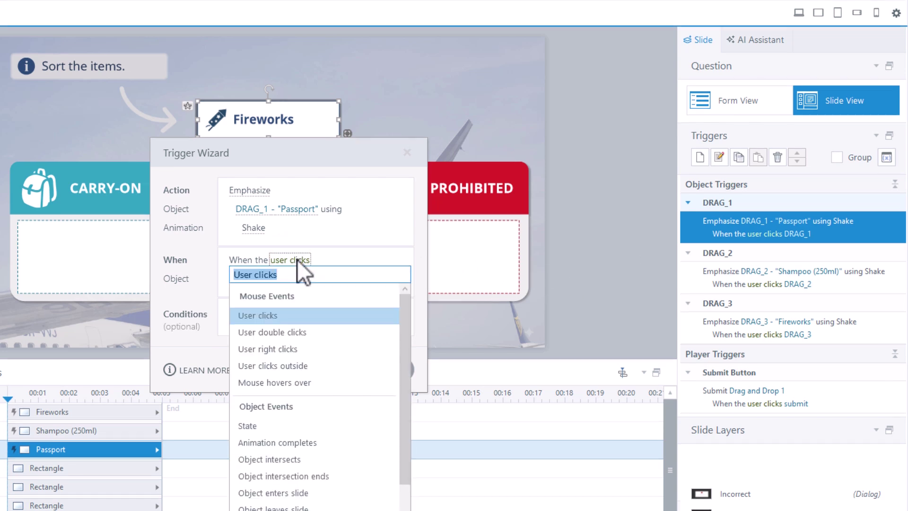
scroll(305, 388, "down", 3)
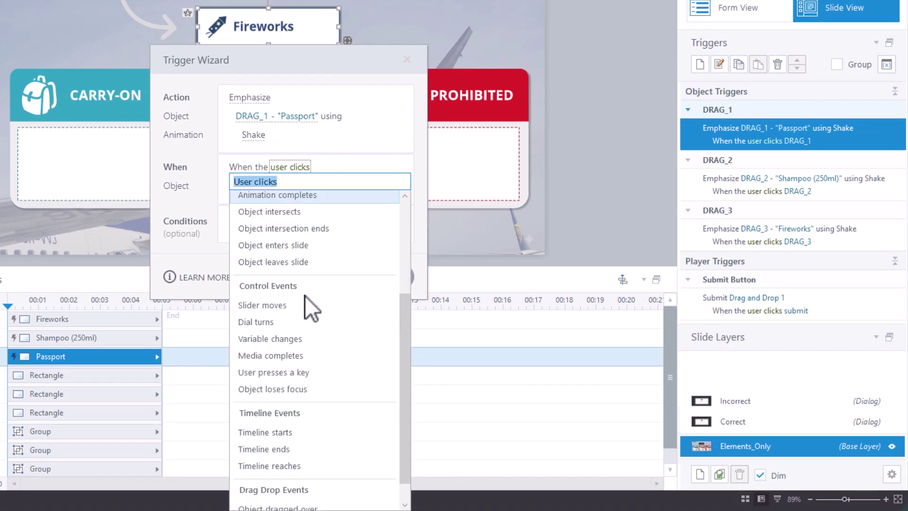
scroll(304, 296, "down", 1)
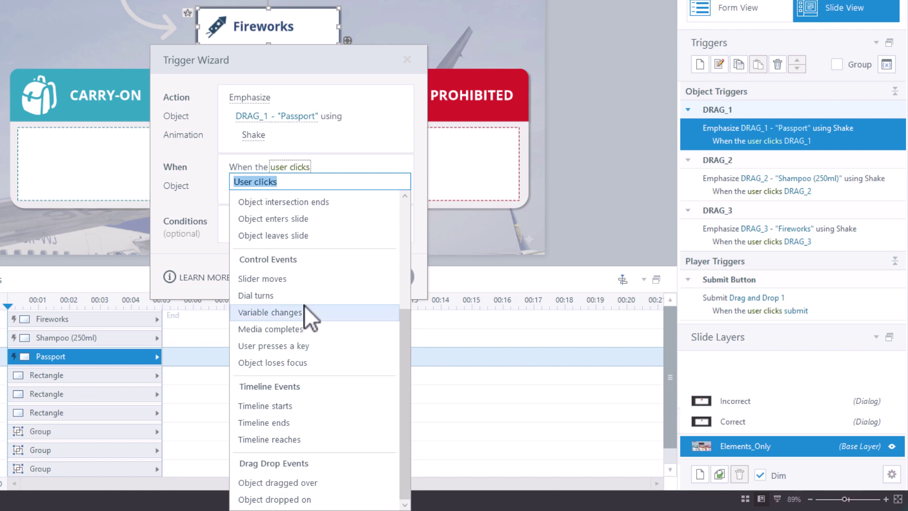
left_click(308, 500)
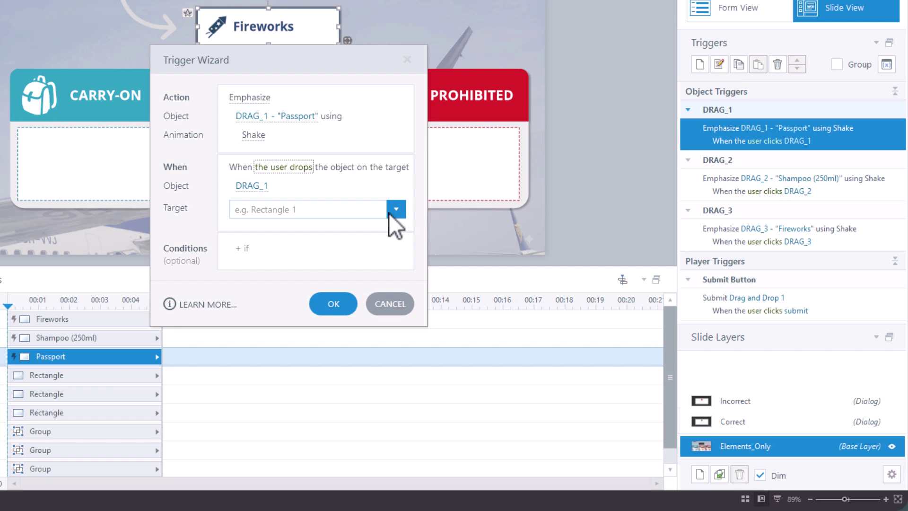
left_click(306, 210)
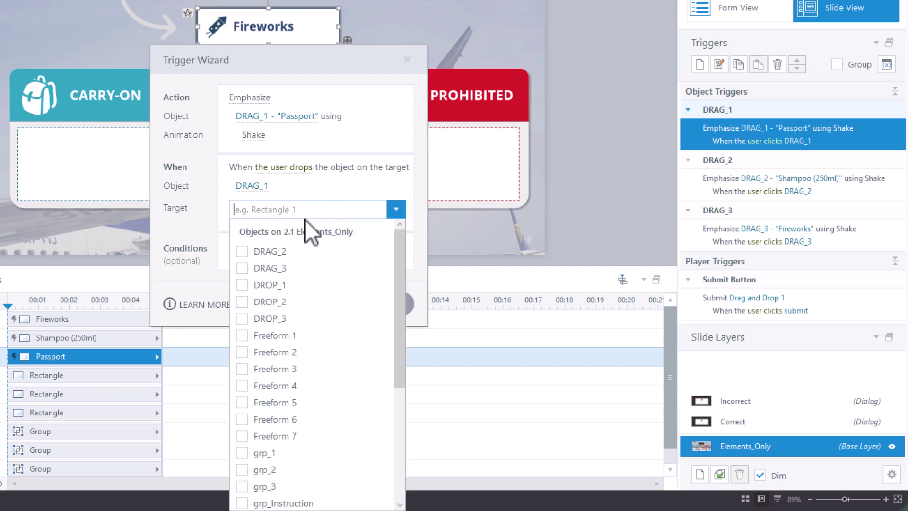
left_click(250, 301)
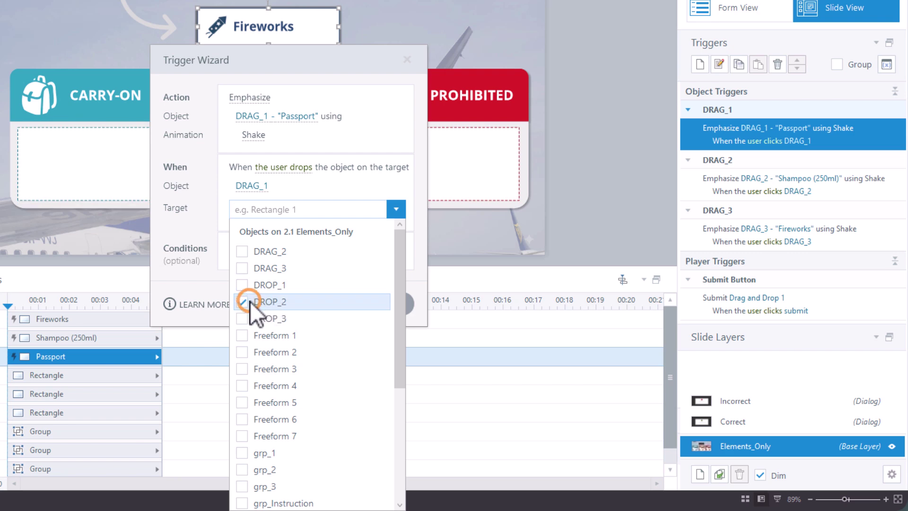
left_click(245, 321)
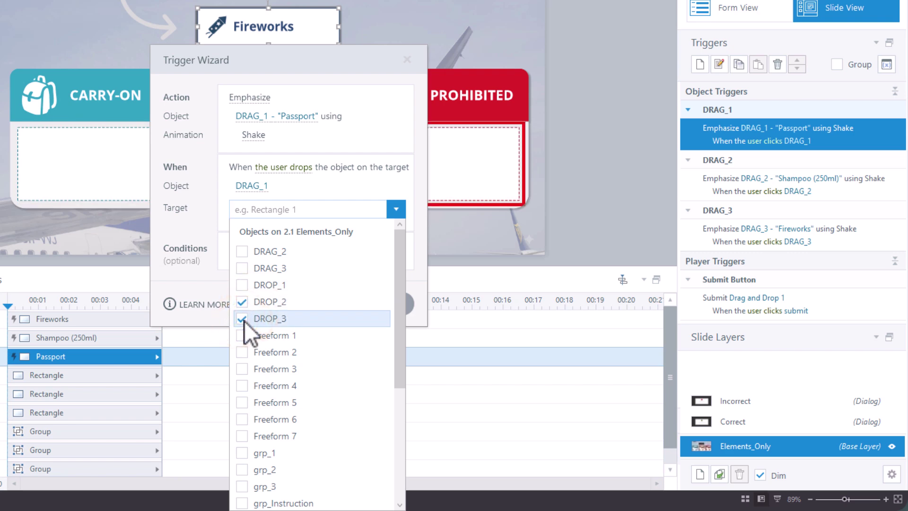
left_click(201, 229)
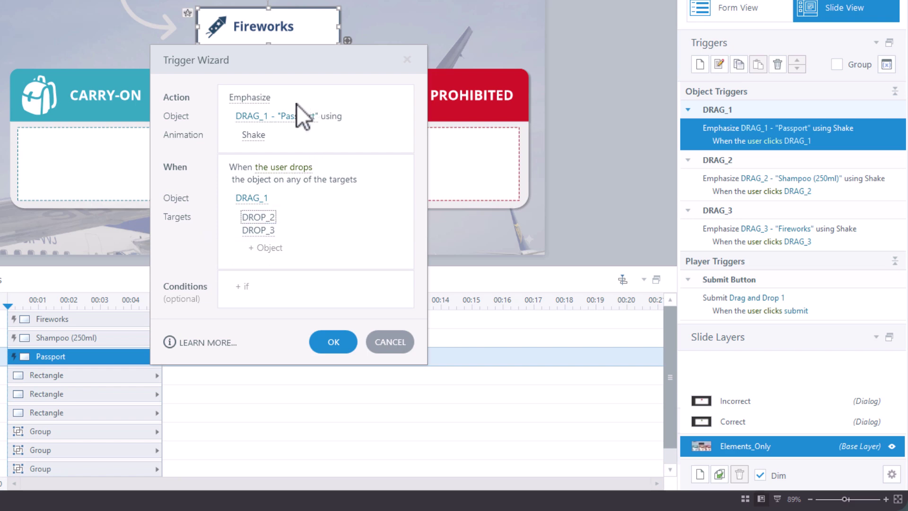
left_click(333, 344)
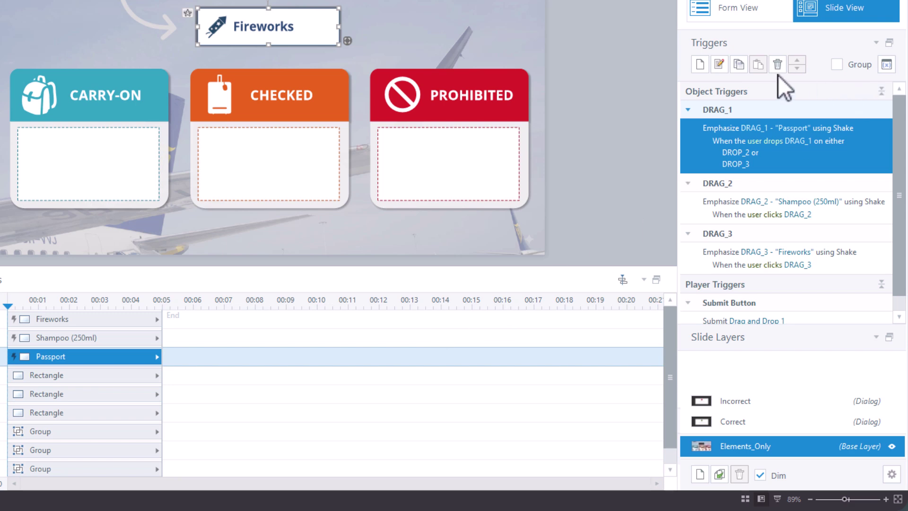
Copy the Passport drop trigger and paste it onto the Shampoo (250ml) and Fireworks items
left_click(740, 66)
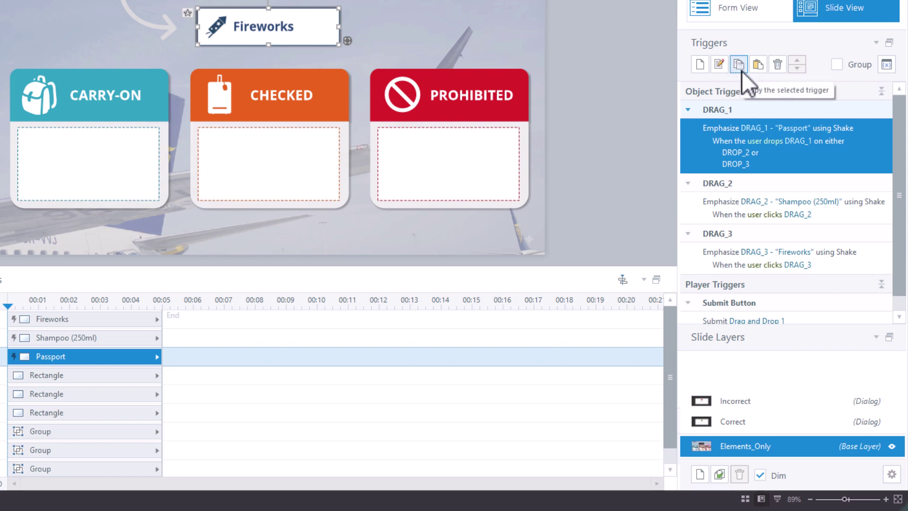
left_click(49, 340)
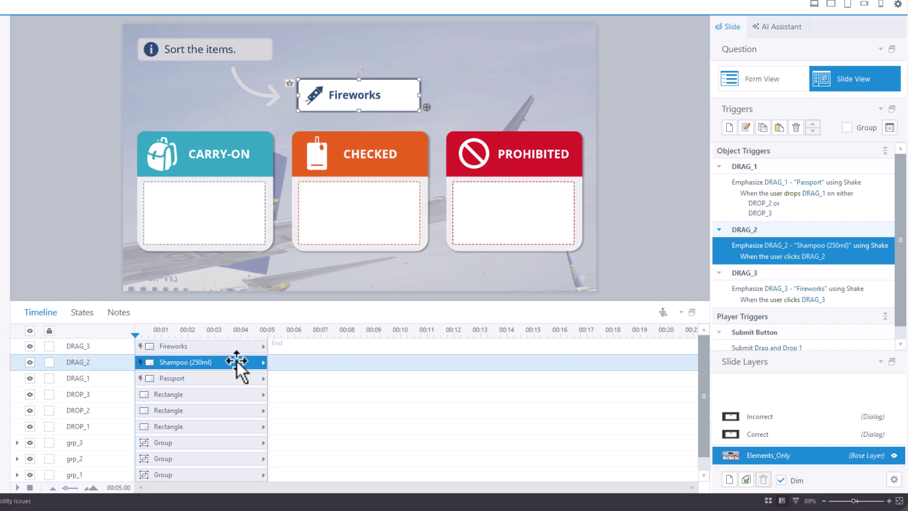
left_click_drag(237, 360, 230, 347)
left_click(230, 347, "ctrl")
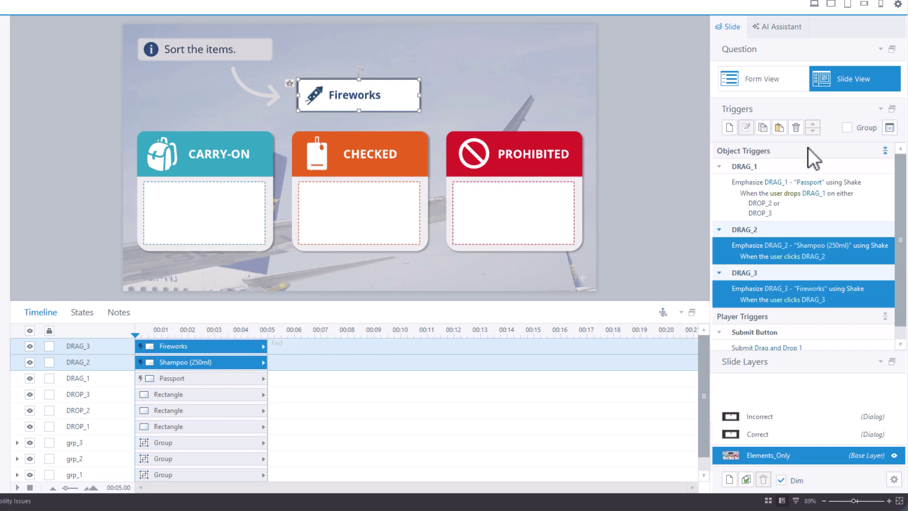
left_click(779, 128)
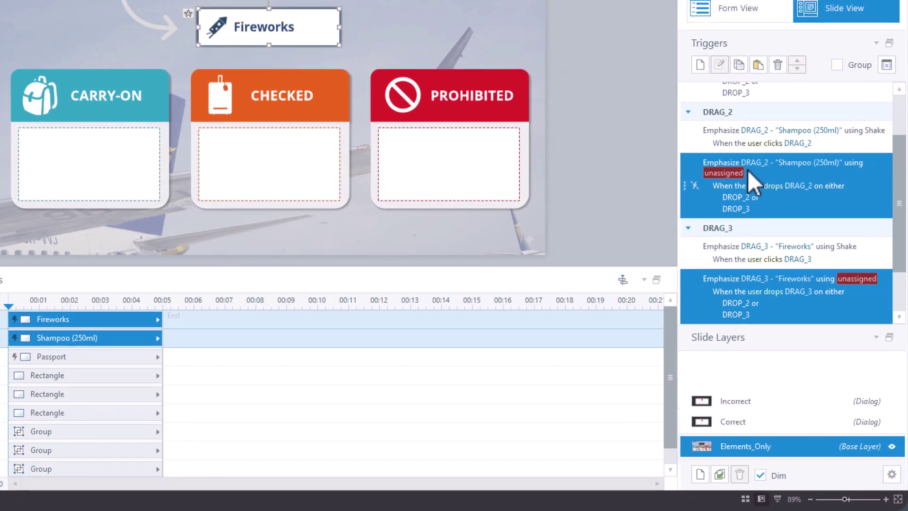
Replace 'unassigned' with Shake in both the Shampoo (250ml) and Fireworks drop triggers
left_click(723, 174)
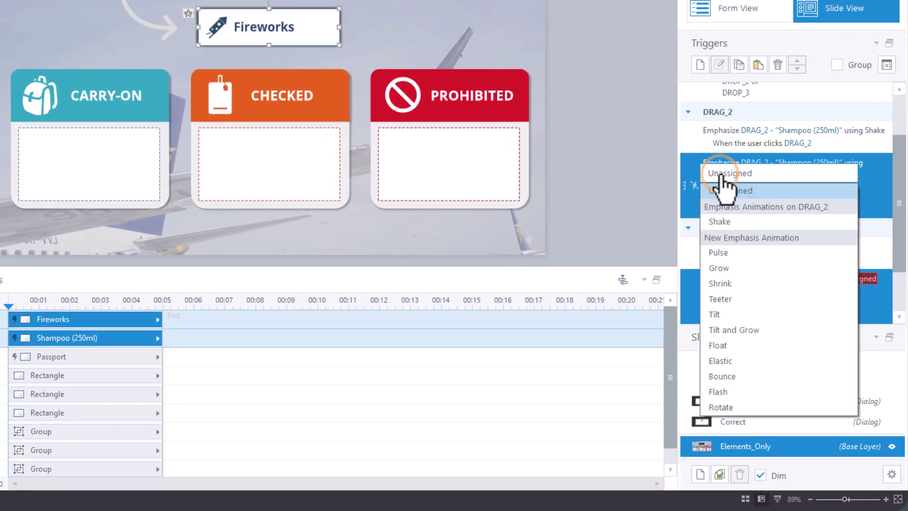
left_click(731, 223)
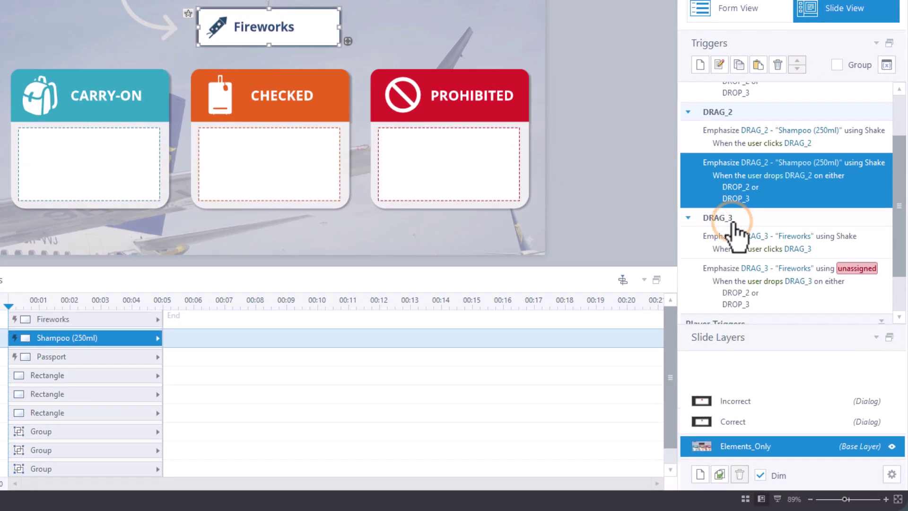
left_click(859, 270)
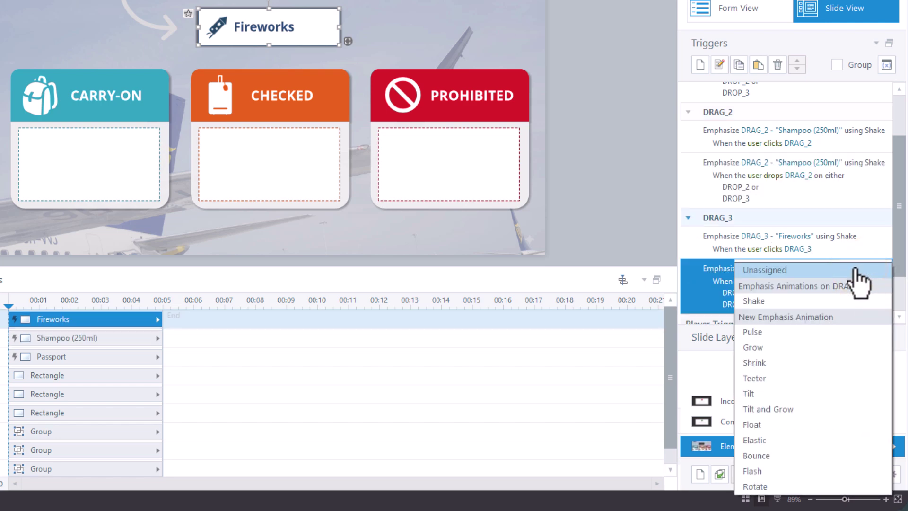
left_click(769, 302)
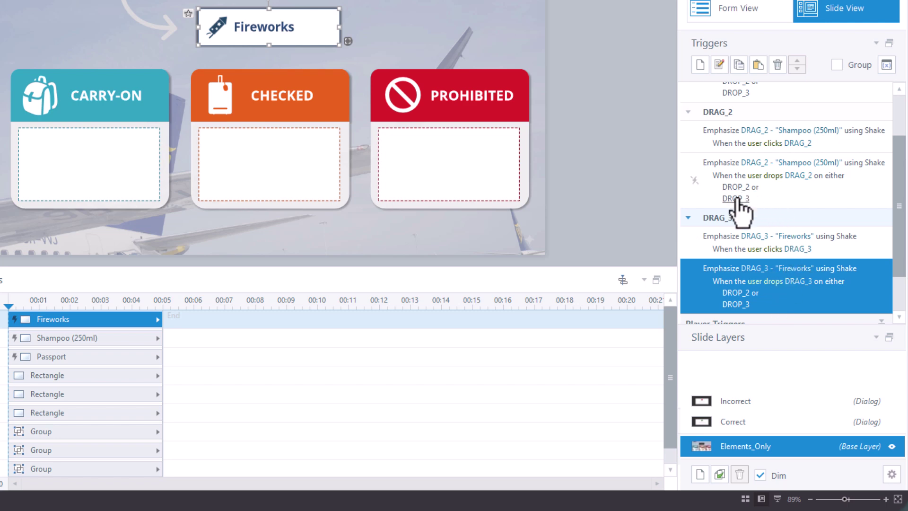
Change Shampoo's drop trigger targets from DROP_2 to DROP_1, keeping DROP_3
double_click(779, 191)
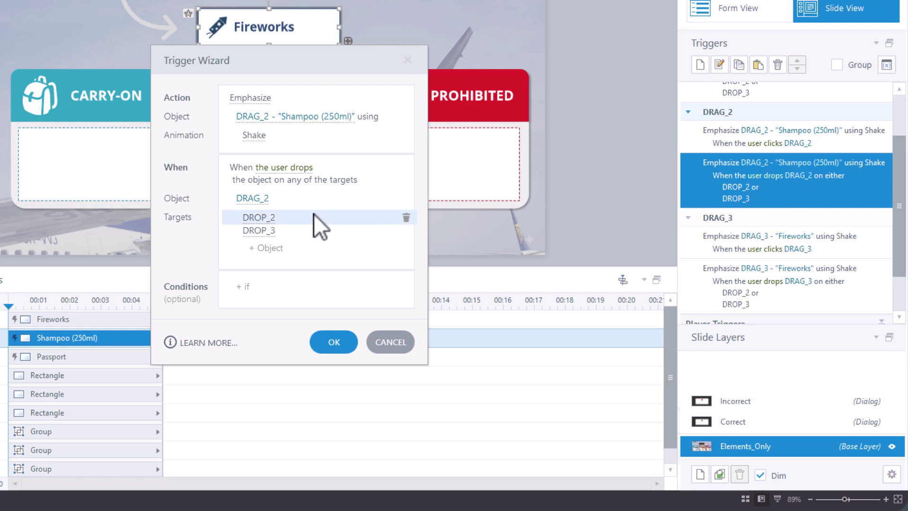
left_click(259, 217)
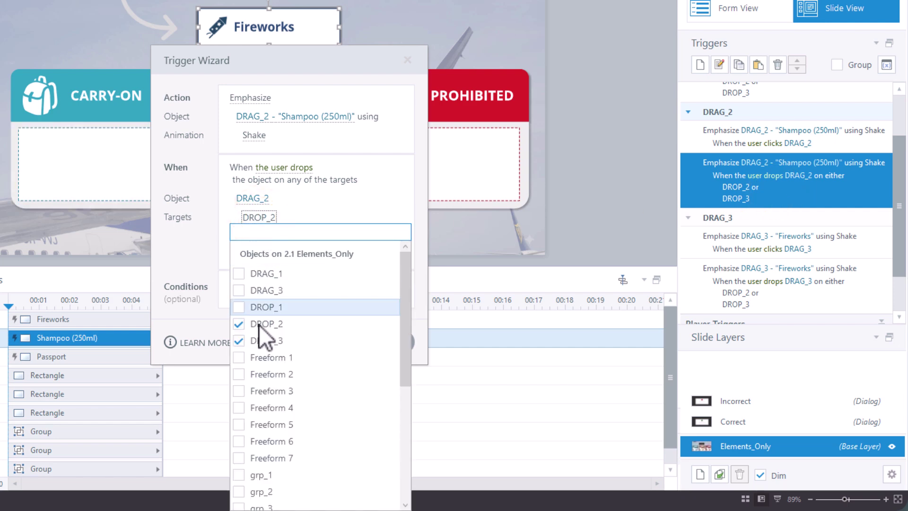
left_click(238, 324)
left_click(240, 309)
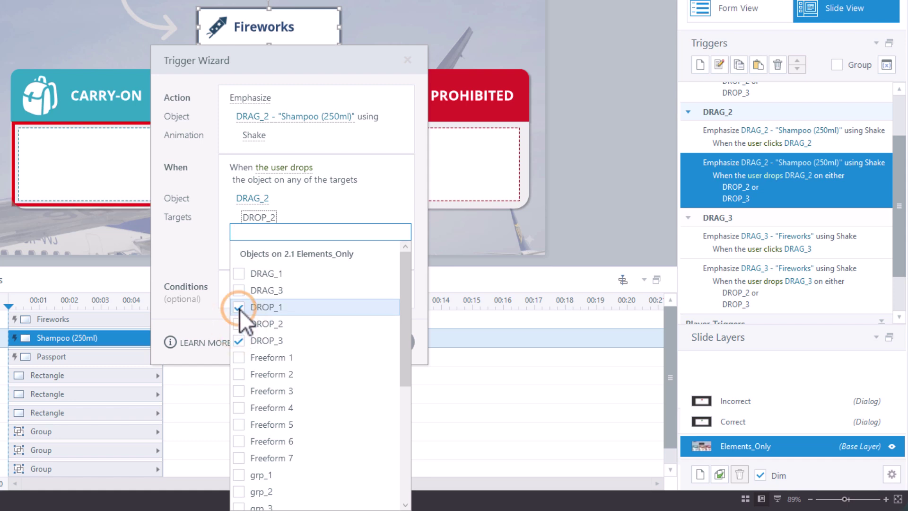
left_click(195, 251)
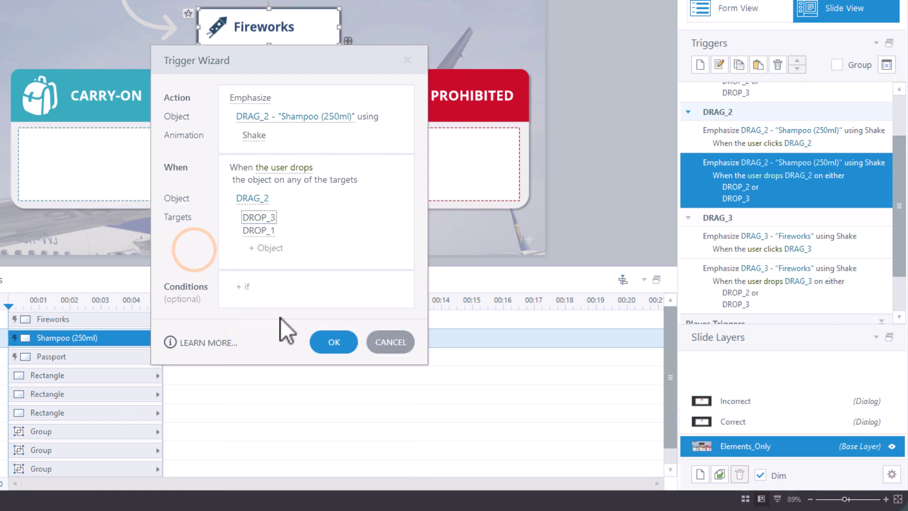
left_click(333, 341)
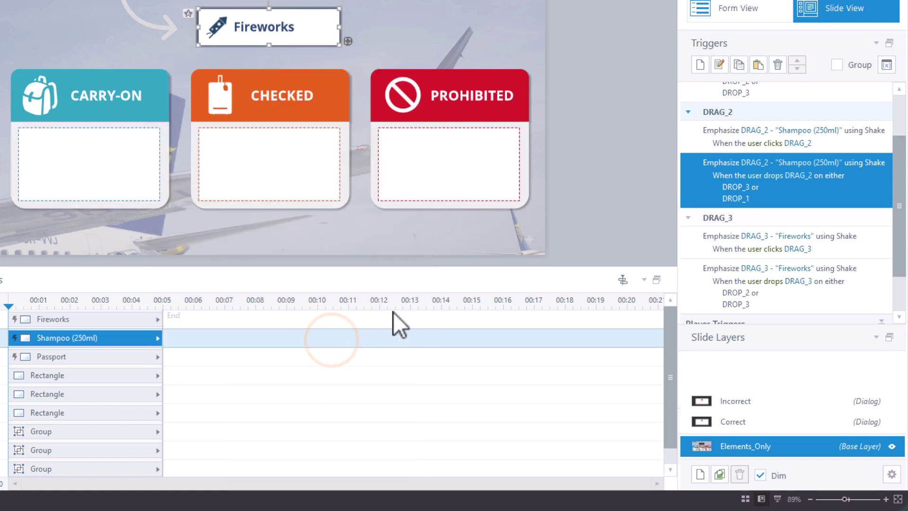
Change Fireworks' drop trigger targets to DROP_1 and DROP_2, removing DROP_3
left_click(779, 297)
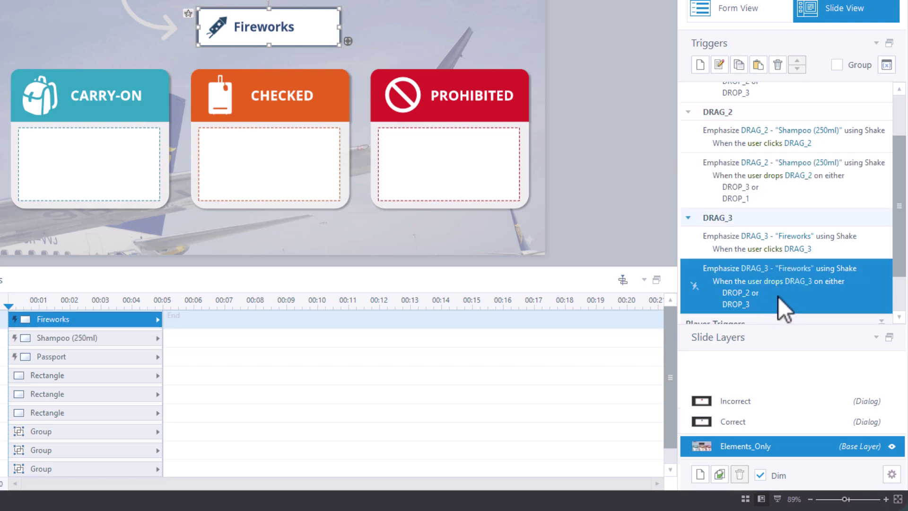
double_click(779, 296)
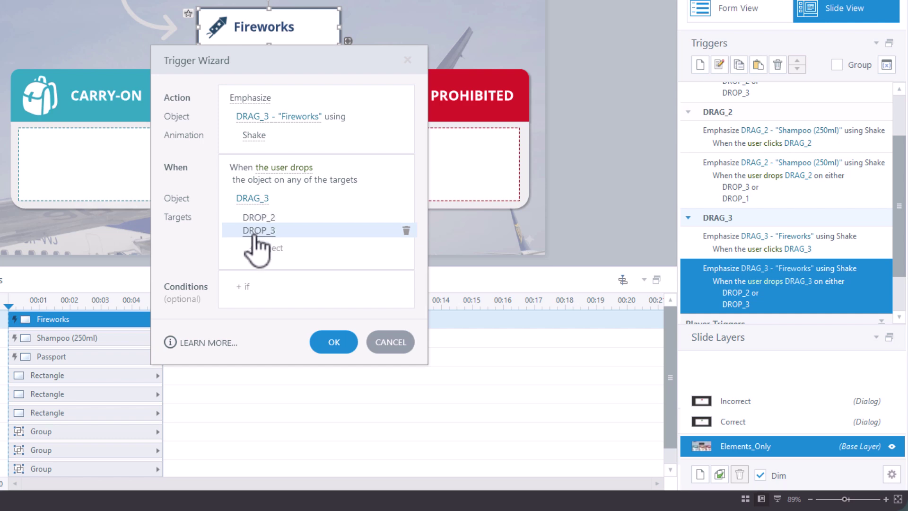
left_click(256, 246)
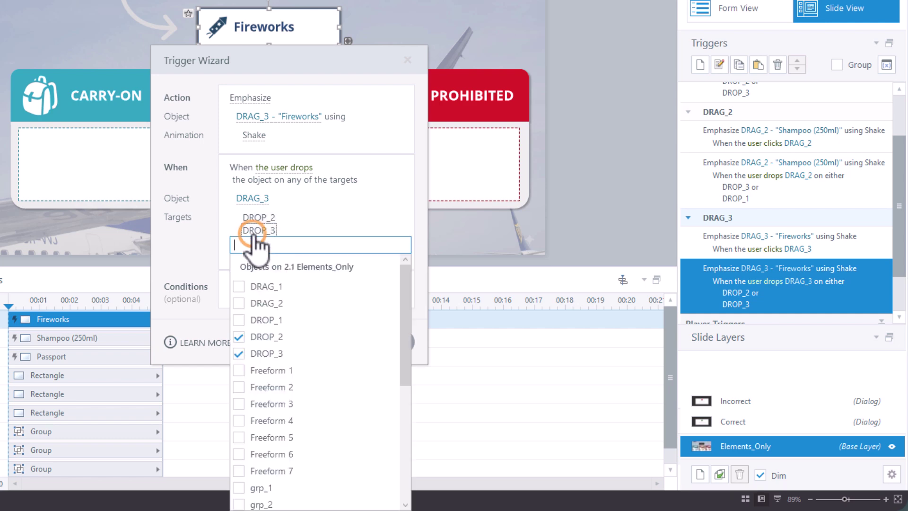
left_click(237, 354)
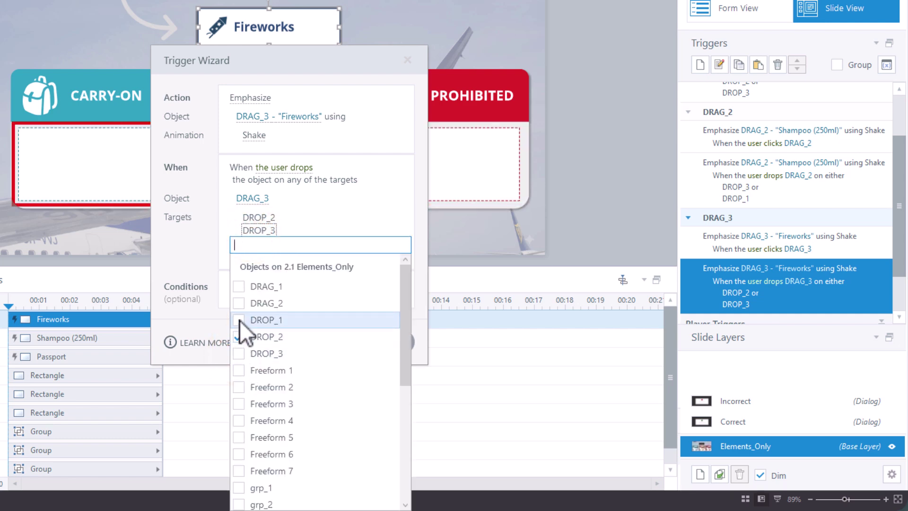
left_click(184, 249)
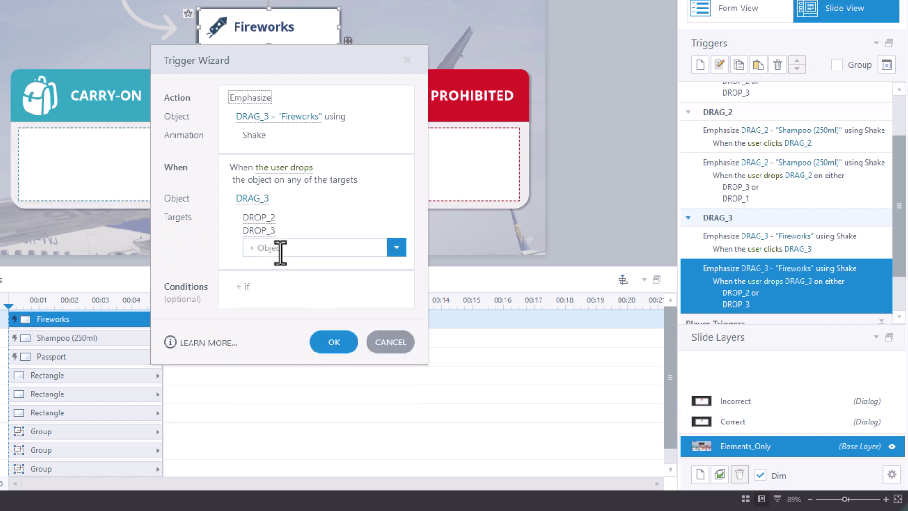
left_click(260, 231)
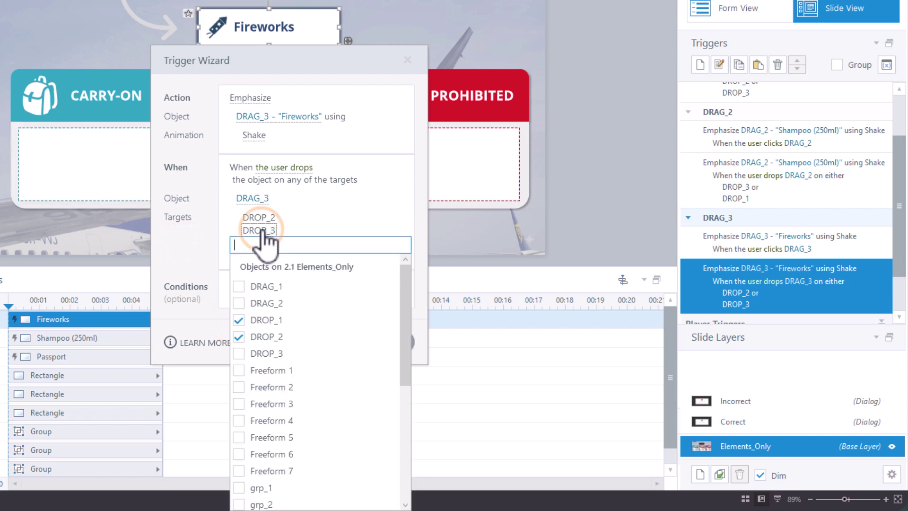
left_click(240, 337)
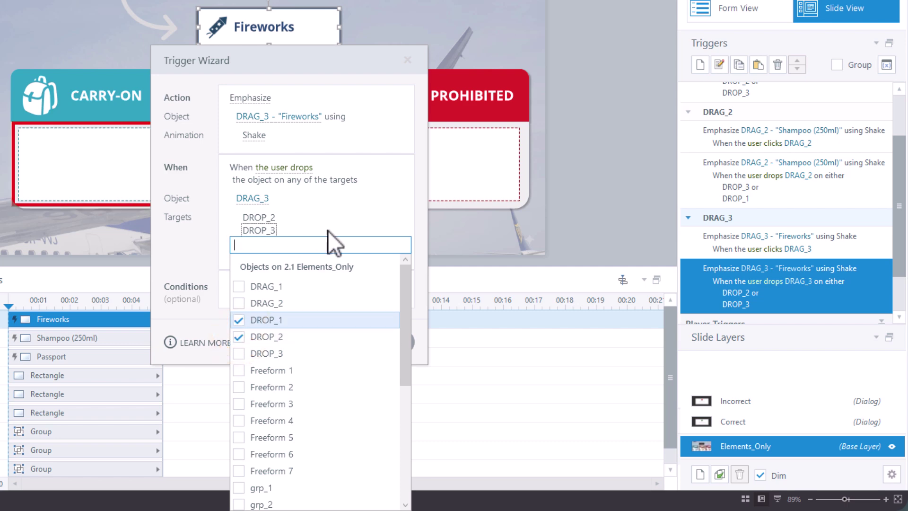
left_click(354, 211)
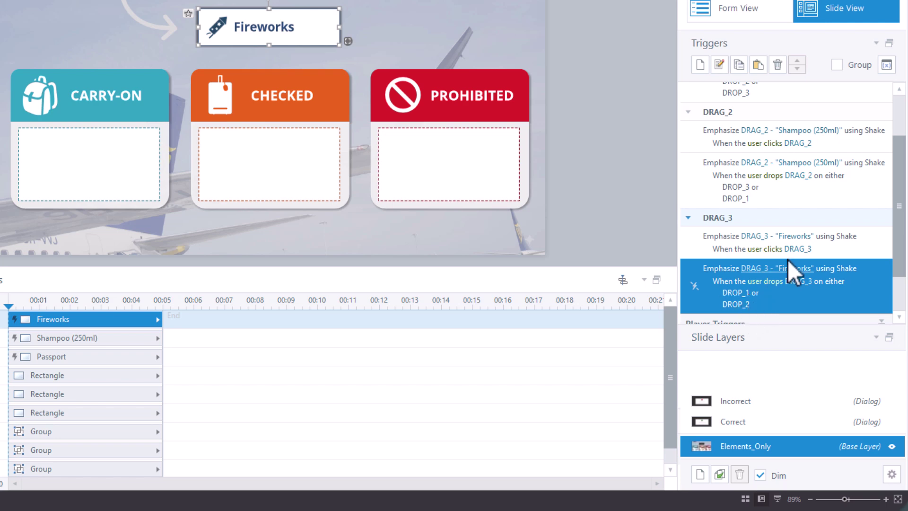
Delete the on-click shake triggers for Shampoo (250ml) and Fireworks, keeping only their drop triggers
scroll(842, 143, "up", 2)
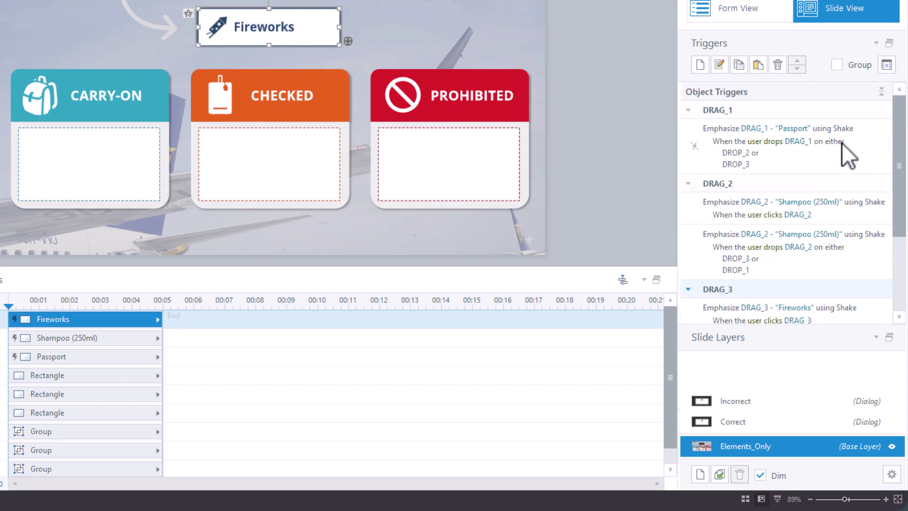
left_click(850, 215)
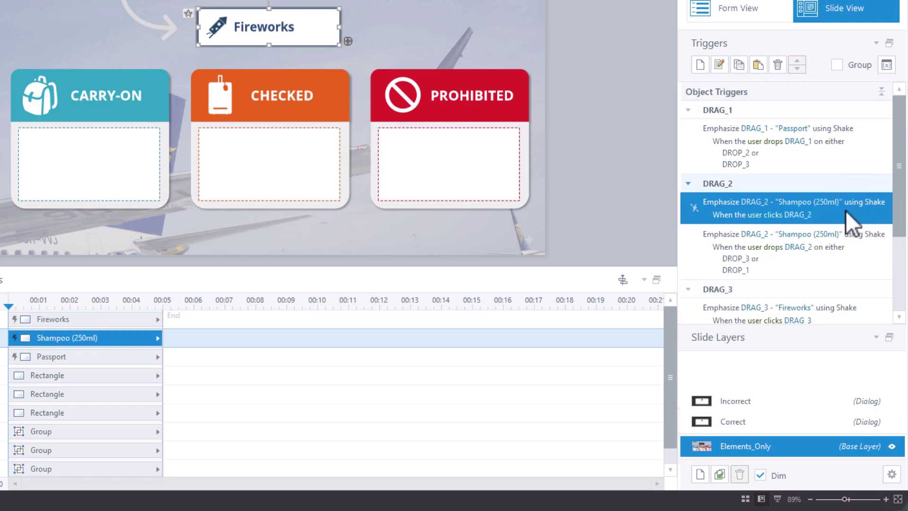
scroll(850, 215, "down", 2)
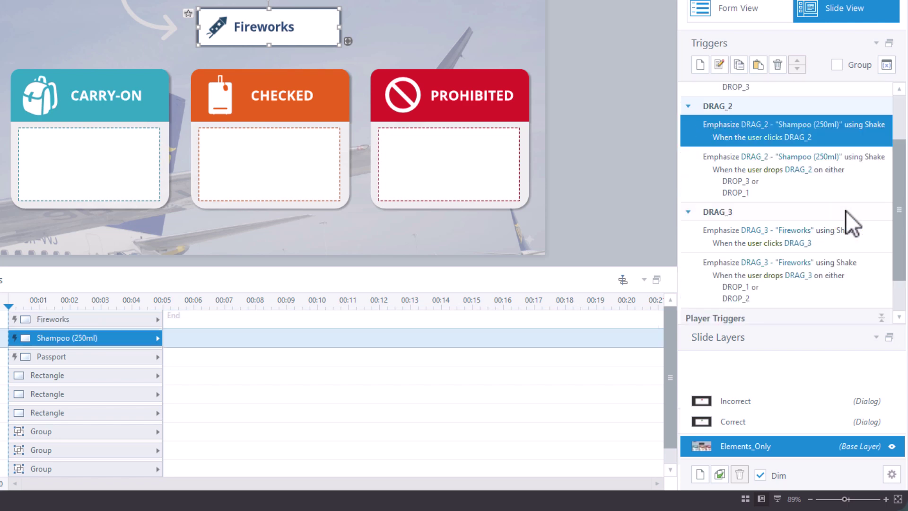
left_click(860, 240, "ctrl")
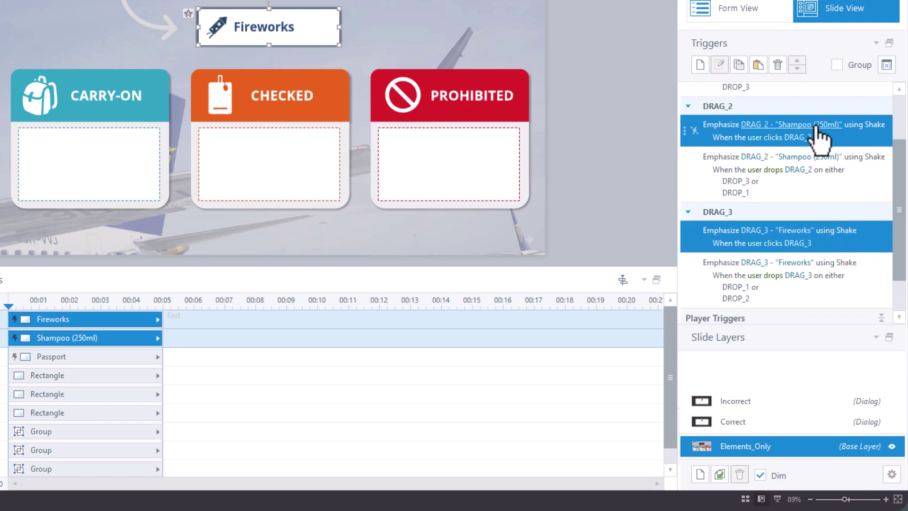
left_click(778, 64)
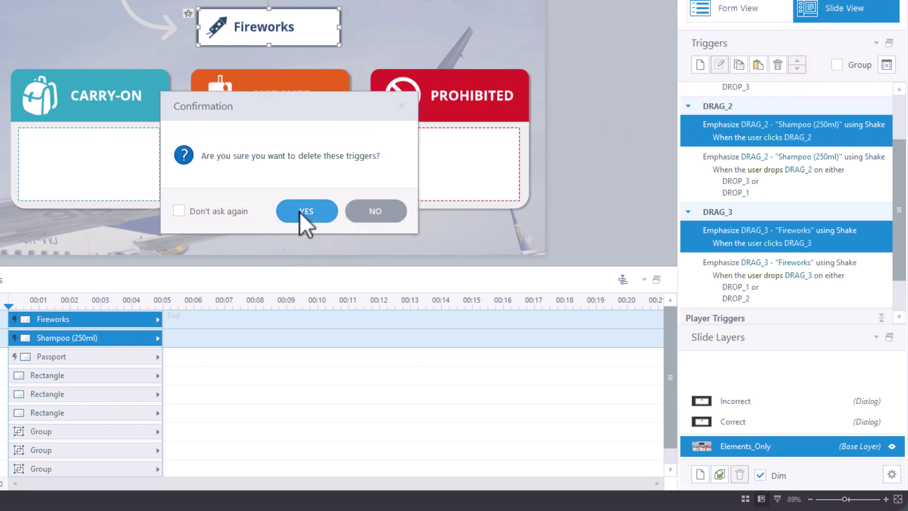
left_click(305, 211)
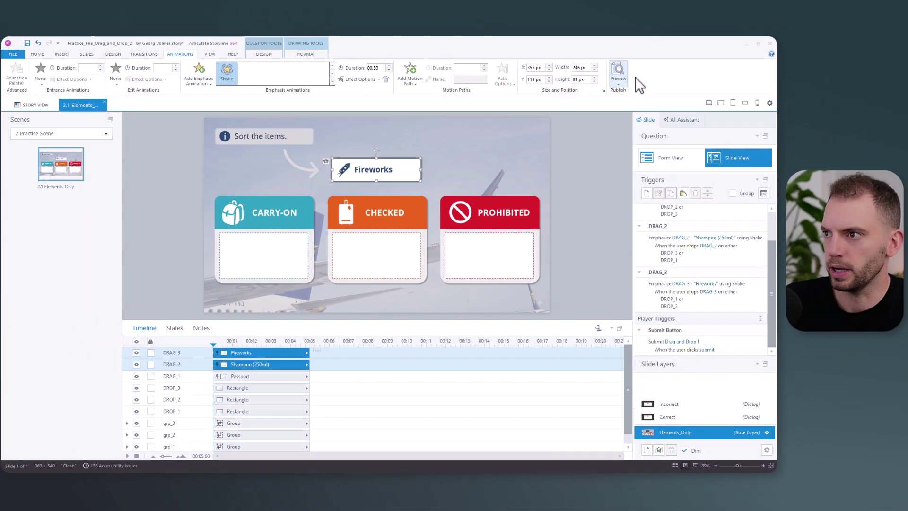
Preview the slide and drop Shampoo (250ml) into CARRY-ON and Fireworks into CHECKED to see the shake
left_click(620, 84)
left_click(639, 96)
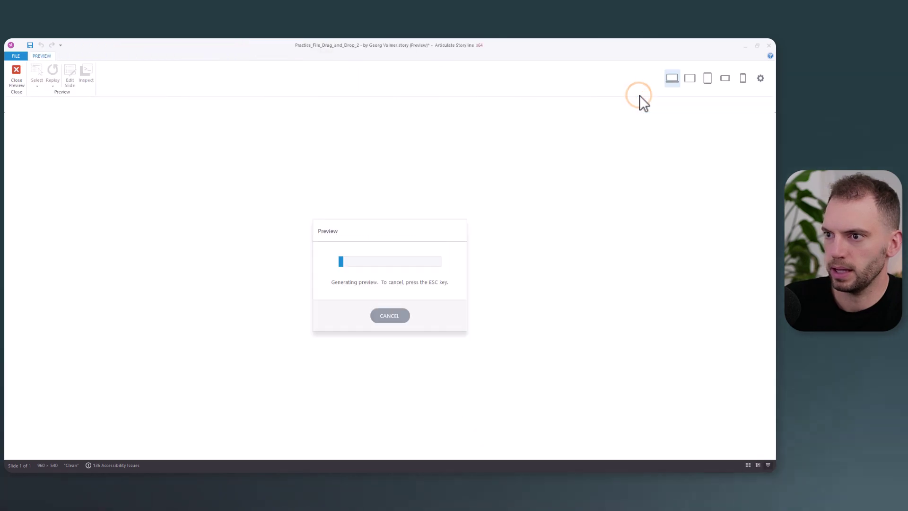
left_click(486, 208)
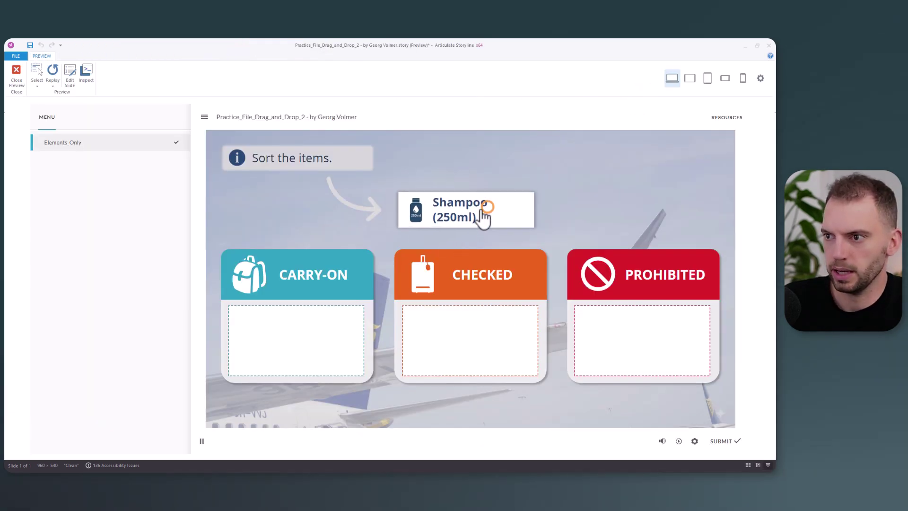
left_click_drag(486, 208, 318, 334)
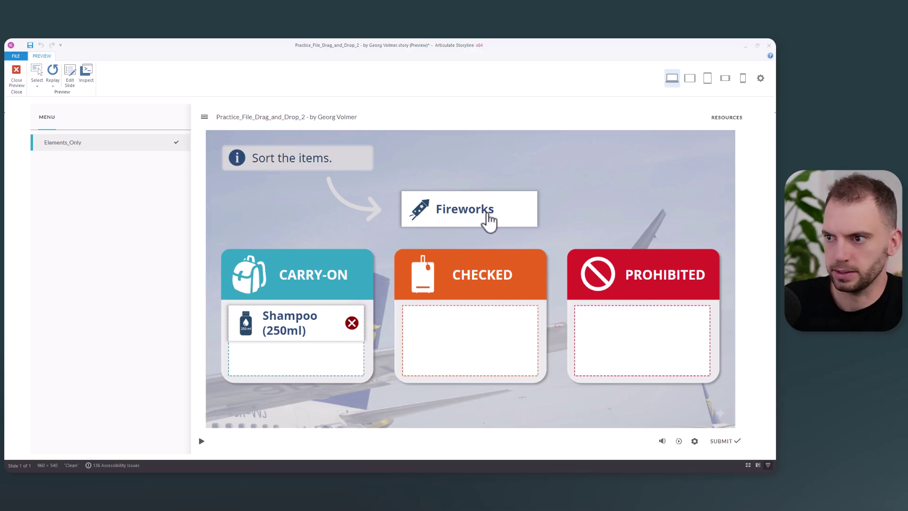
left_click(487, 207)
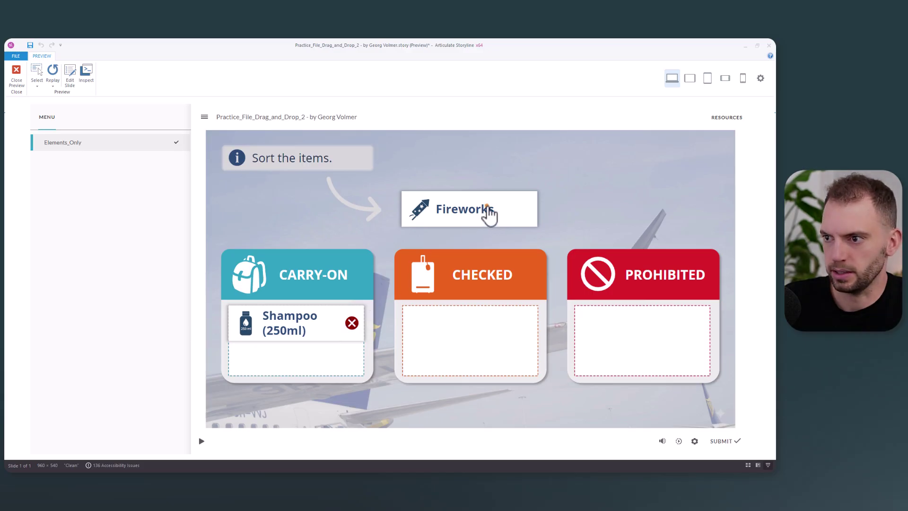
left_click_drag(487, 208, 489, 325)
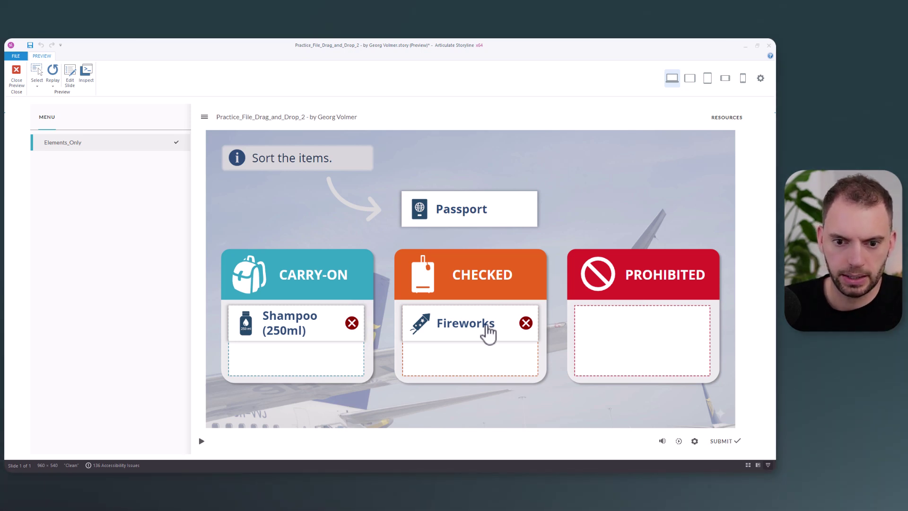
Close the preview and preview only 1 Demo Scene from Story View
left_click(14, 72)
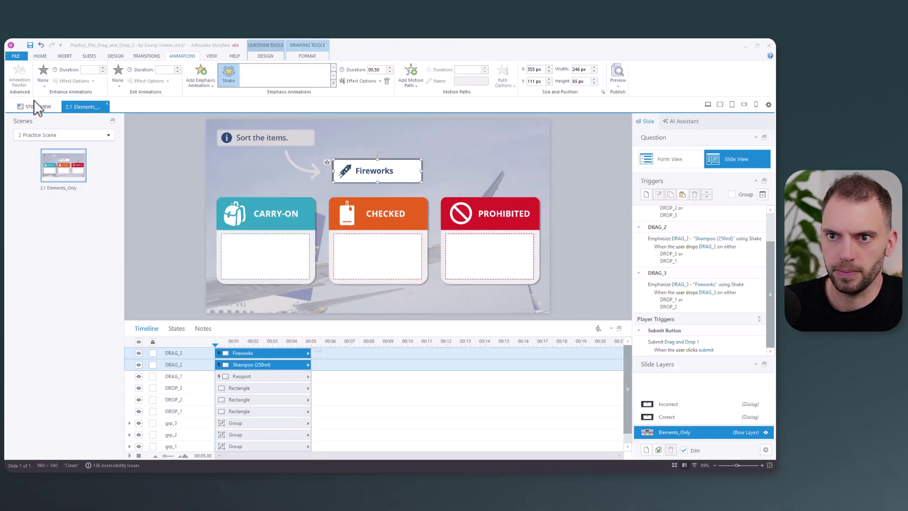
left_click(36, 106)
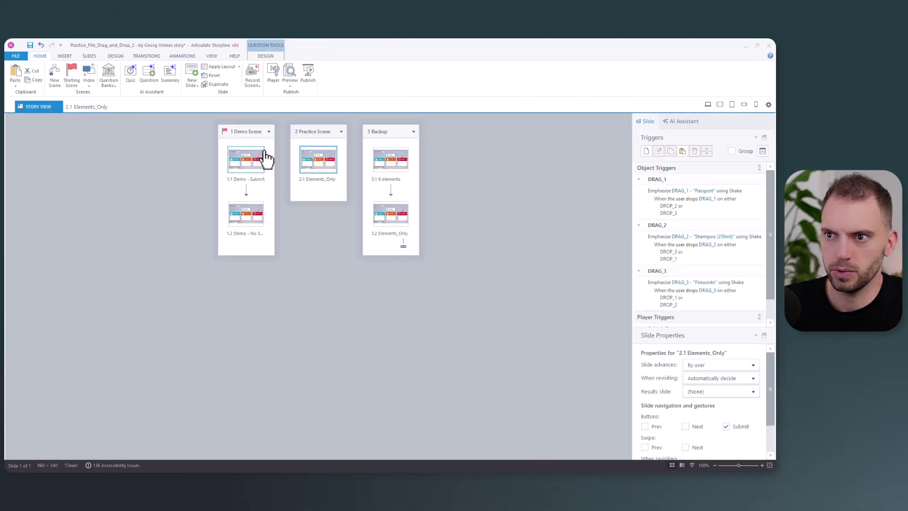
left_click(255, 133)
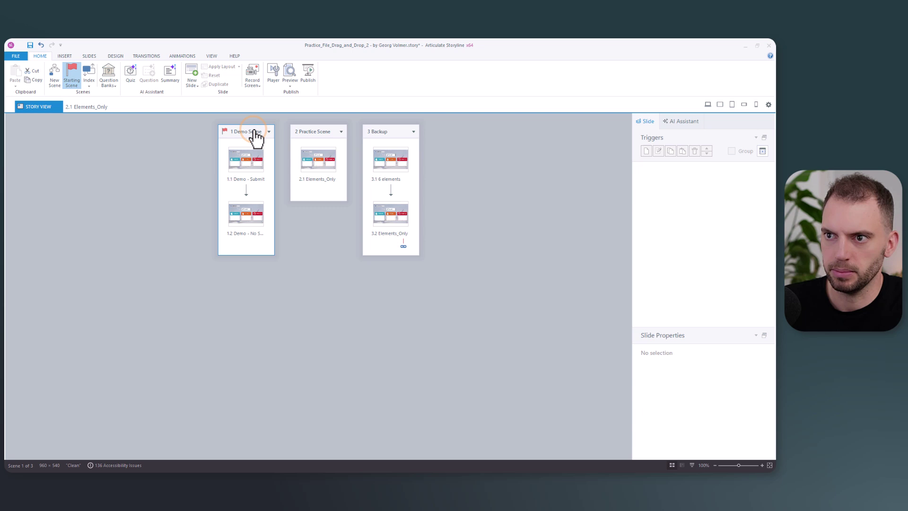
left_click(291, 84)
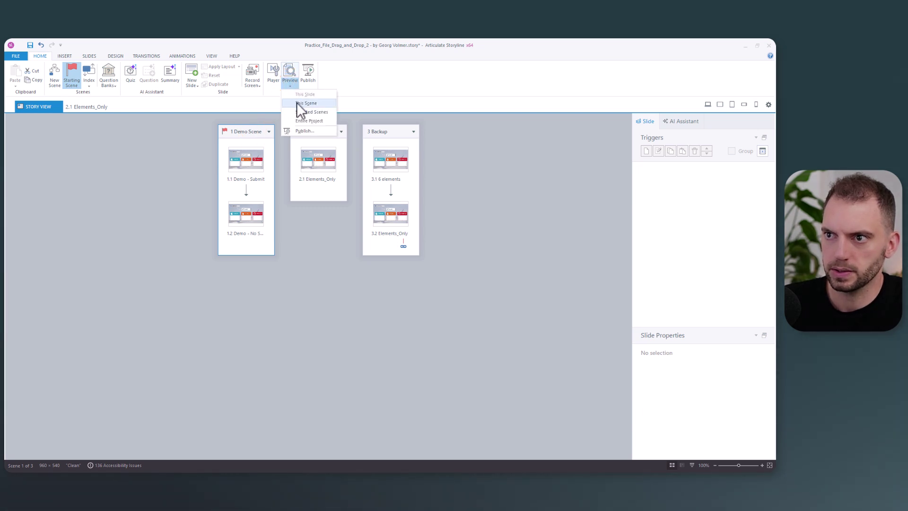
left_click(297, 103)
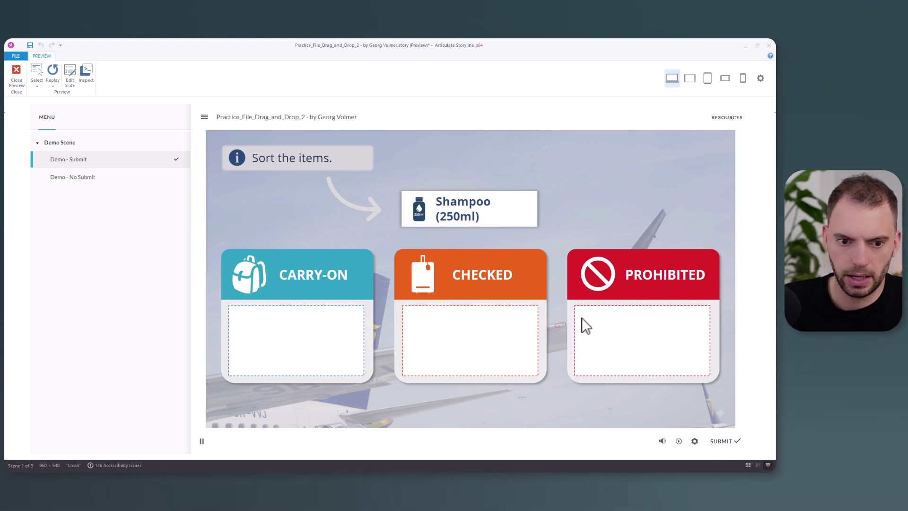
Sort Fireworks to PROHIBITED, Passport to CARRY-ON and Shampoo to CHECKED, submit, then close the preview
left_click_drag(478, 206, 326, 328)
left_click_drag(439, 230, 566, 334)
left_click_drag(447, 215, 295, 320)
left_click_drag(298, 369, 461, 344)
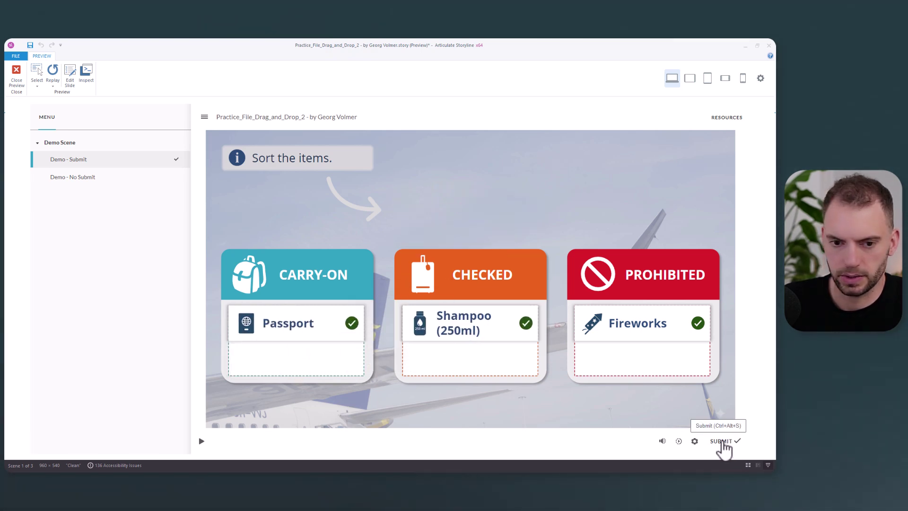
left_click(723, 444)
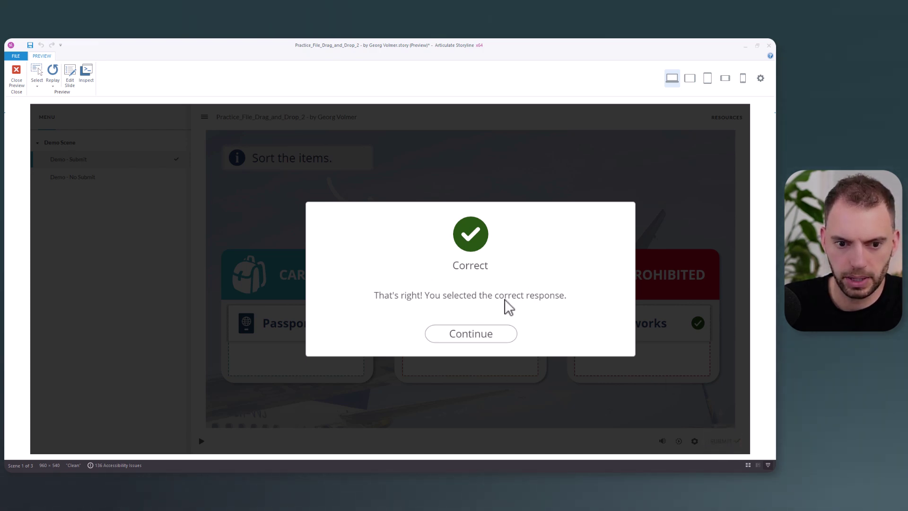
left_click(16, 76)
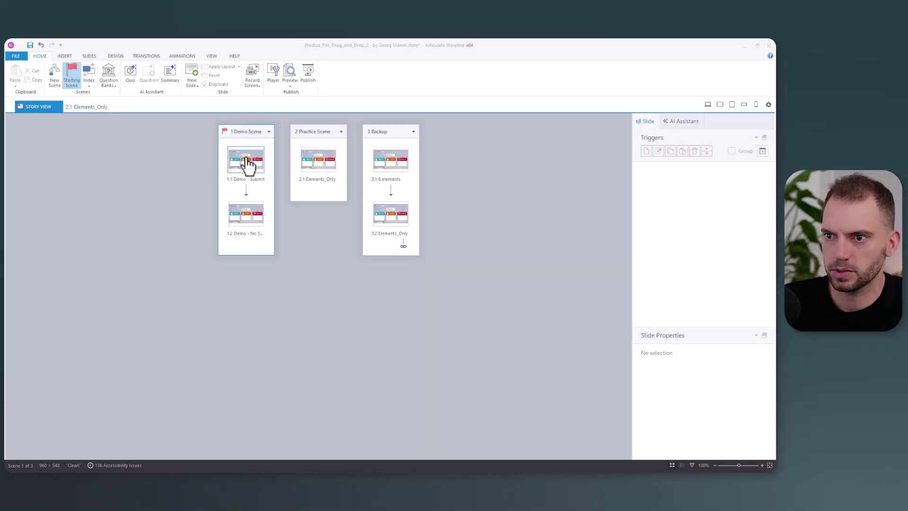
Inspect slide 1.1 Demo - Submit in Form View, then open slide 1.2 Demo - No Submit in Slide View
double_click(245, 163)
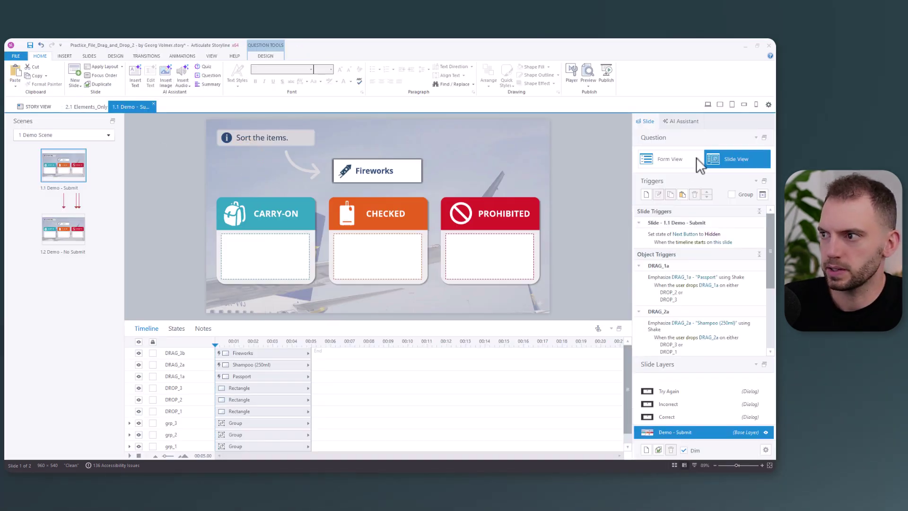
left_click(673, 159)
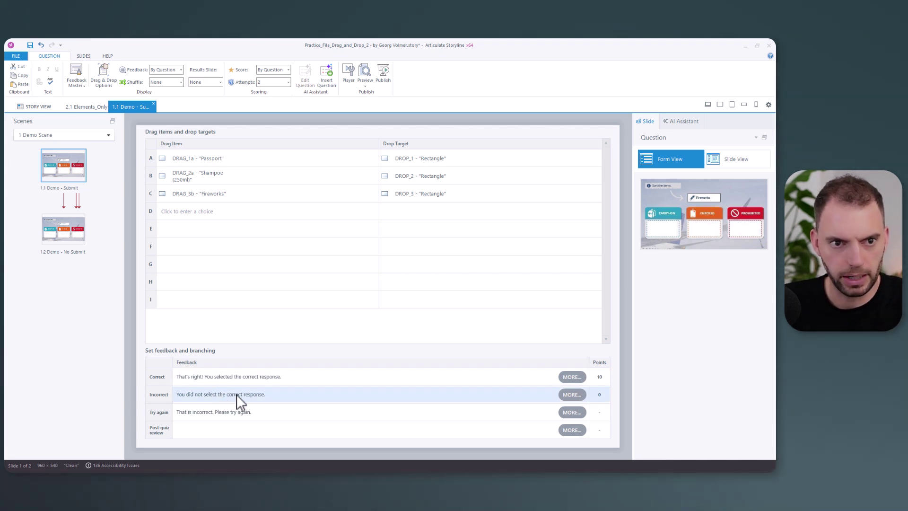
left_click(62, 235)
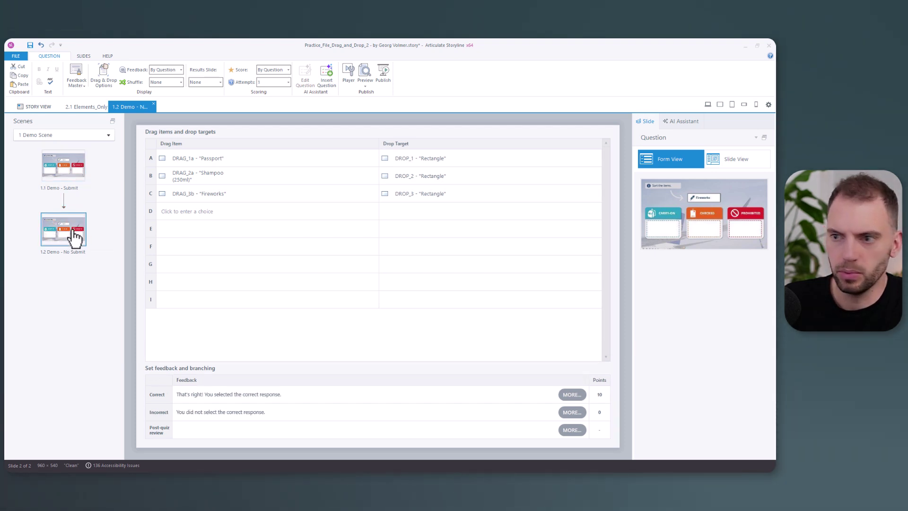
left_click(747, 159)
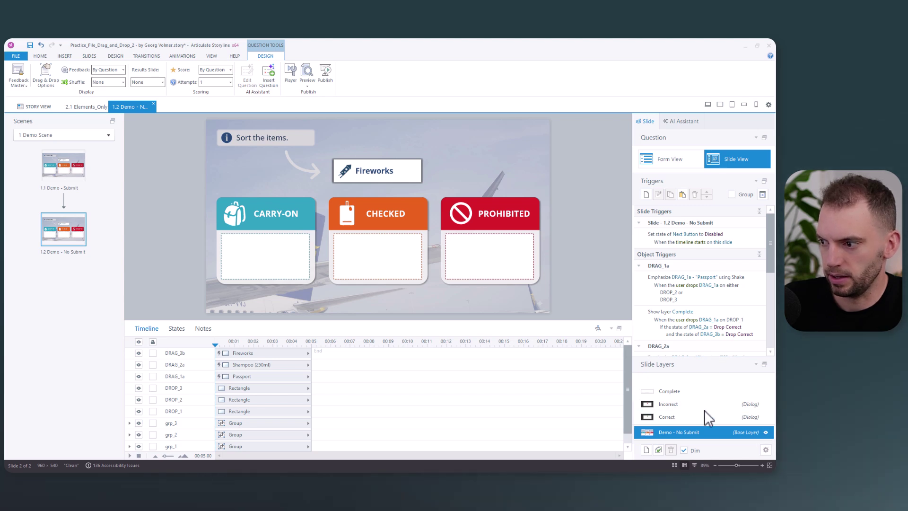
left_click(767, 450)
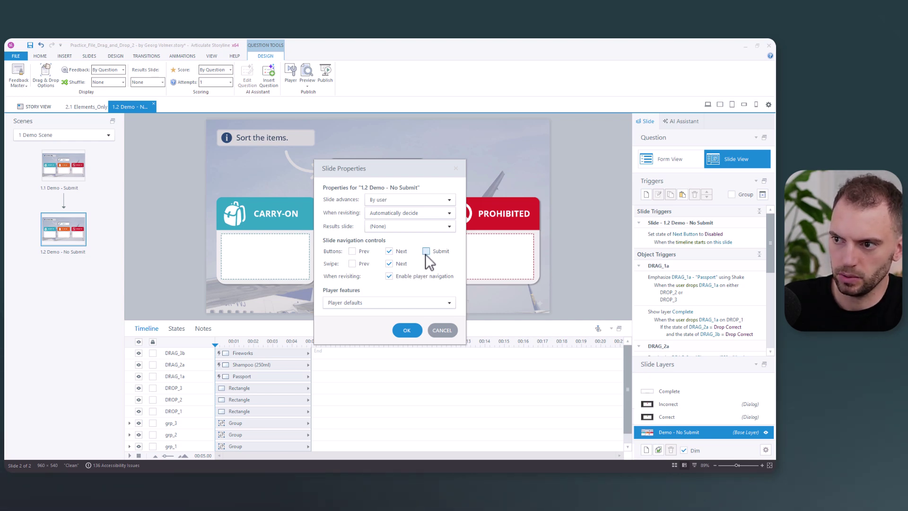
left_click(408, 331)
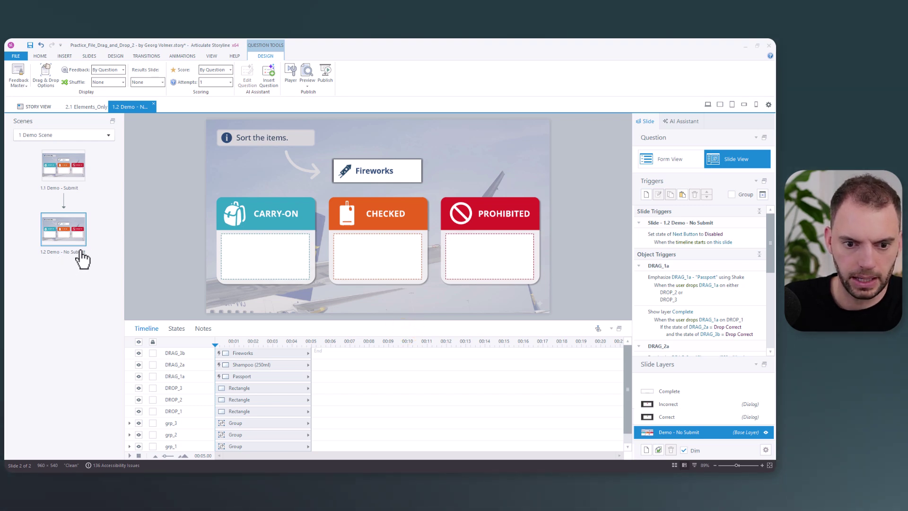
Preview Demo - No Submit and drop Shampoo (250ml) in CHECKED, Fireworks in PROHIBITED, Passport in CARRY-ON
left_click(305, 86)
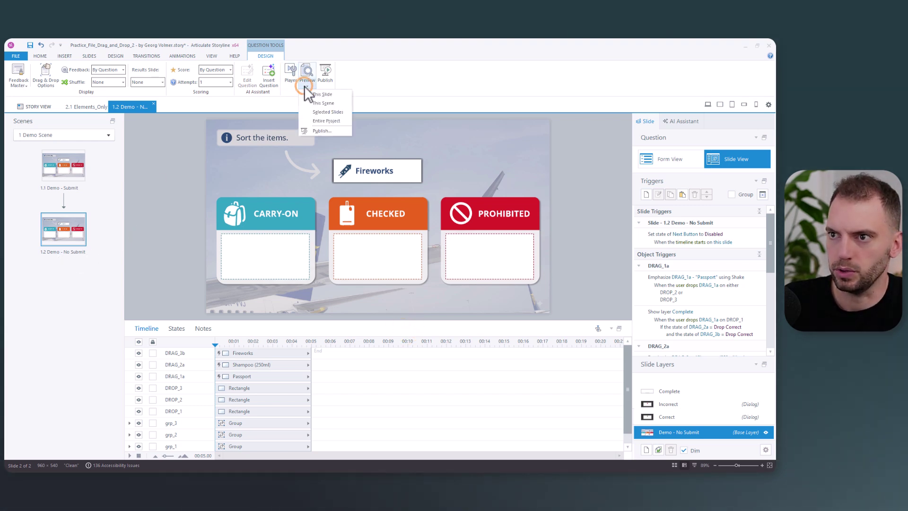
left_click(317, 100)
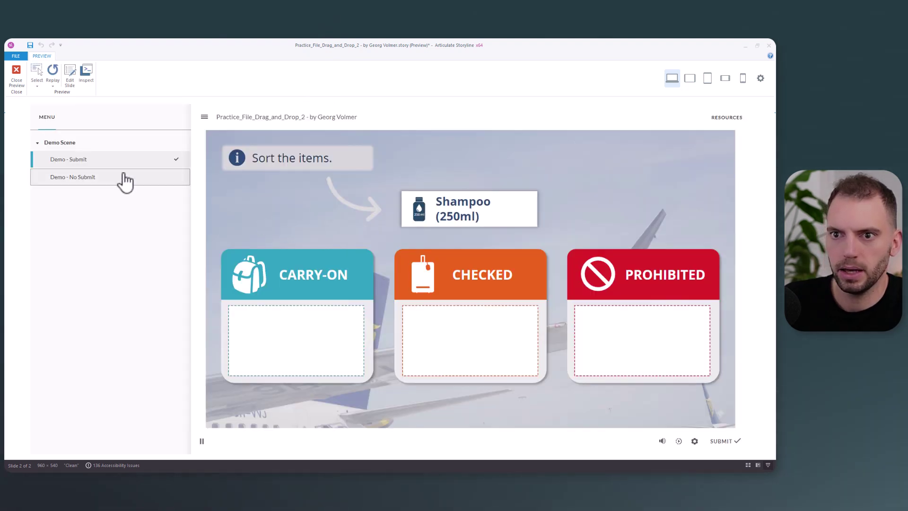
left_click(73, 177)
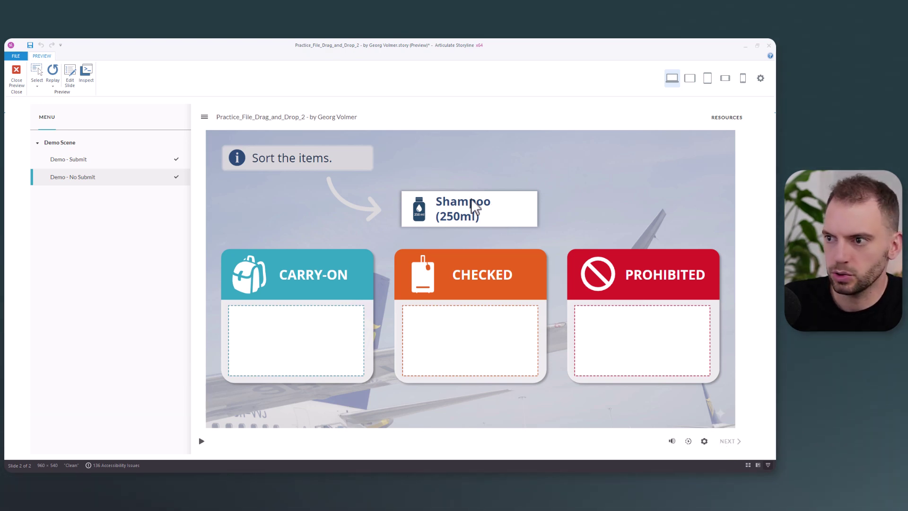
left_click_drag(476, 213, 483, 343)
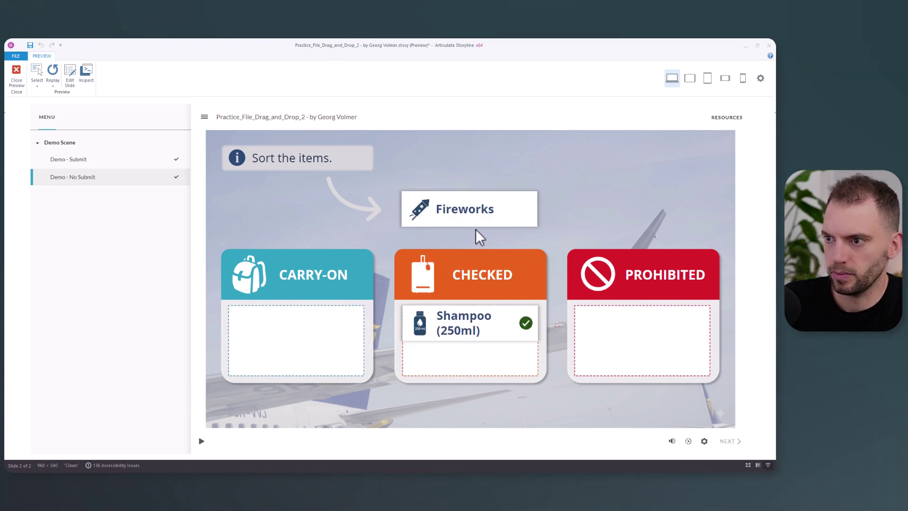
left_click_drag(471, 223, 659, 345)
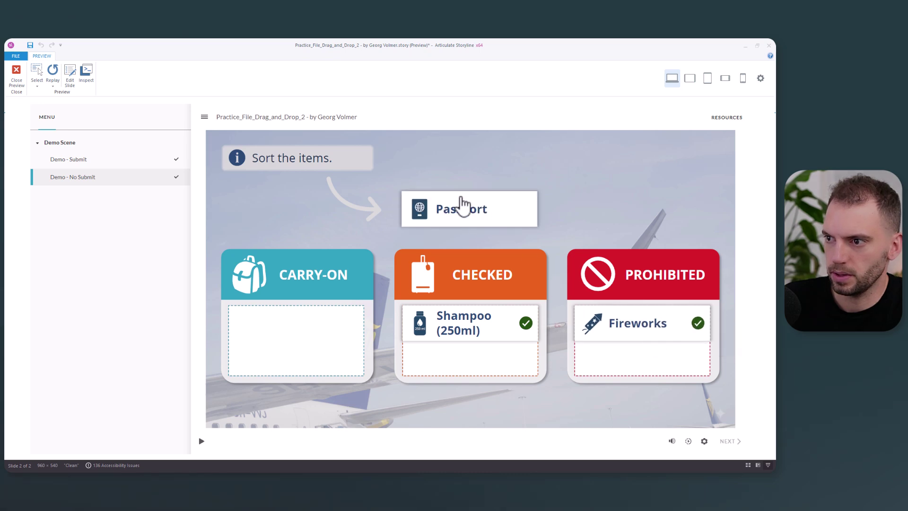
left_click_drag(467, 212, 294, 341)
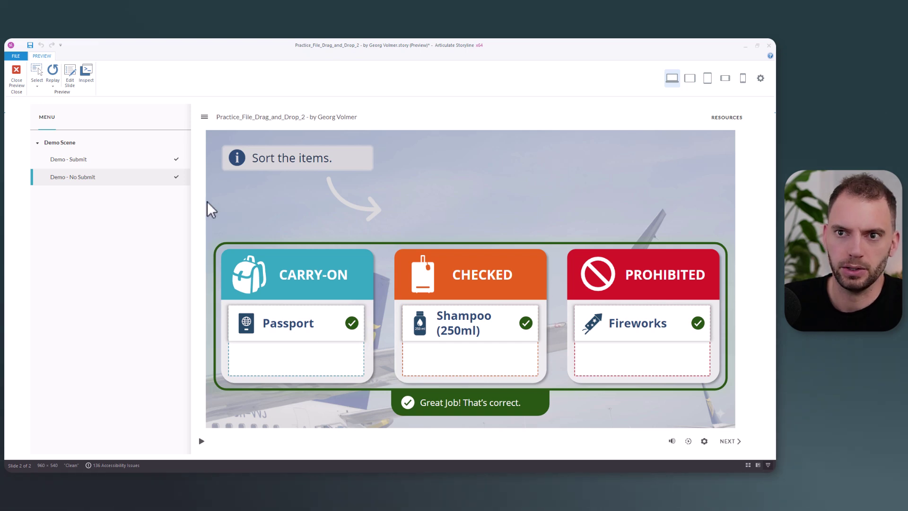
Close the preview and open the No Submit slide's Complete layer showing the Great Job feedback
left_click(17, 72)
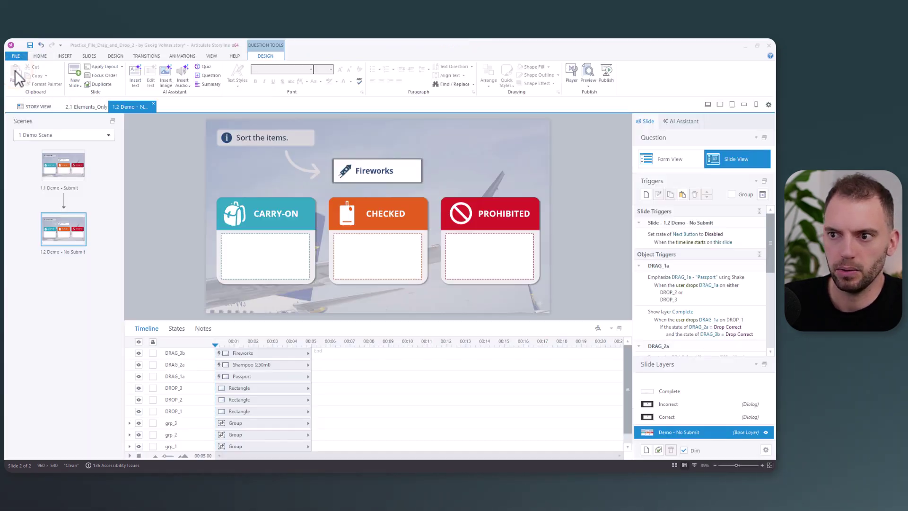
scroll(717, 245, "down", 3)
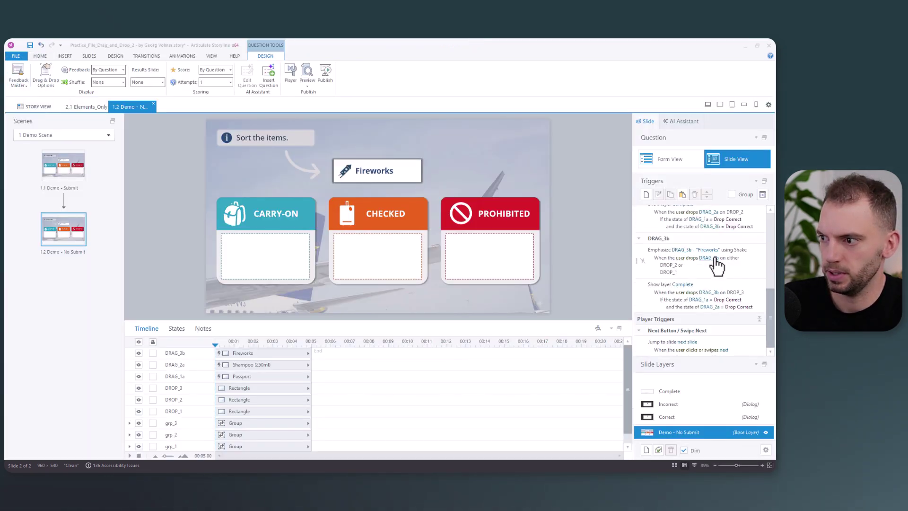
scroll(717, 279, "up", 3)
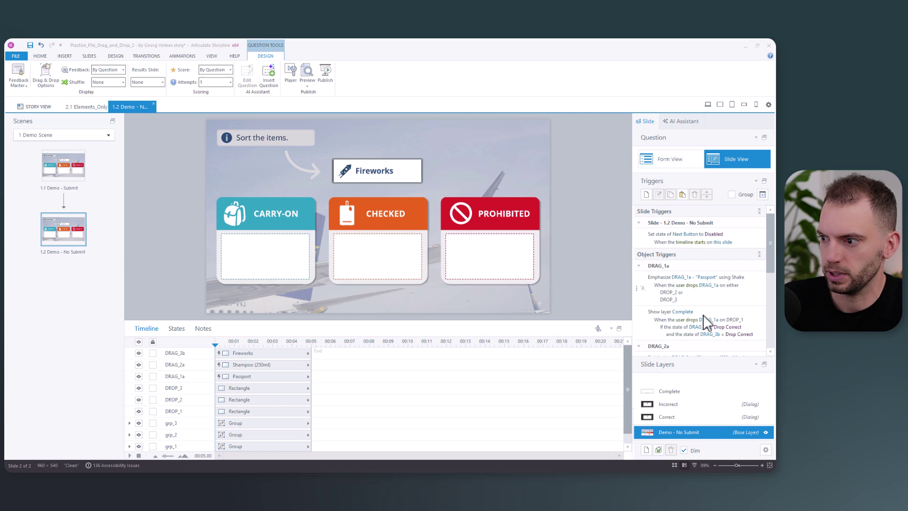
left_click(681, 392)
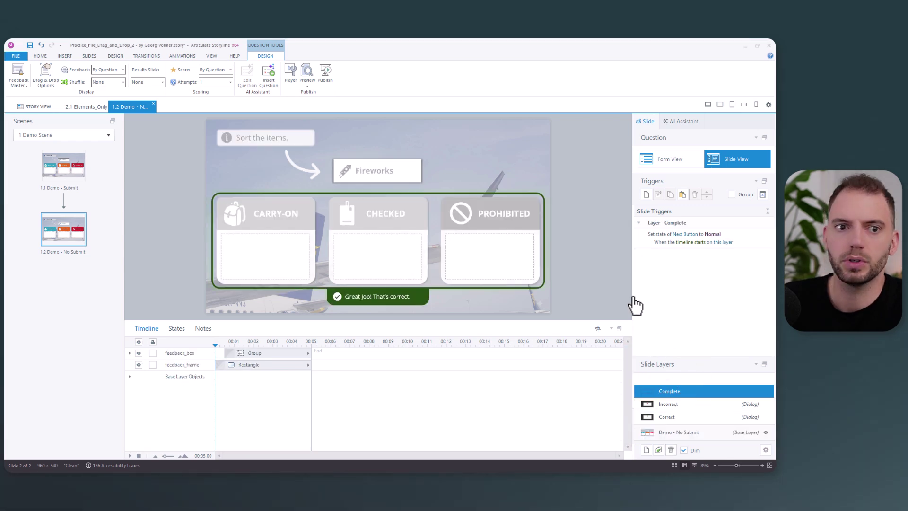